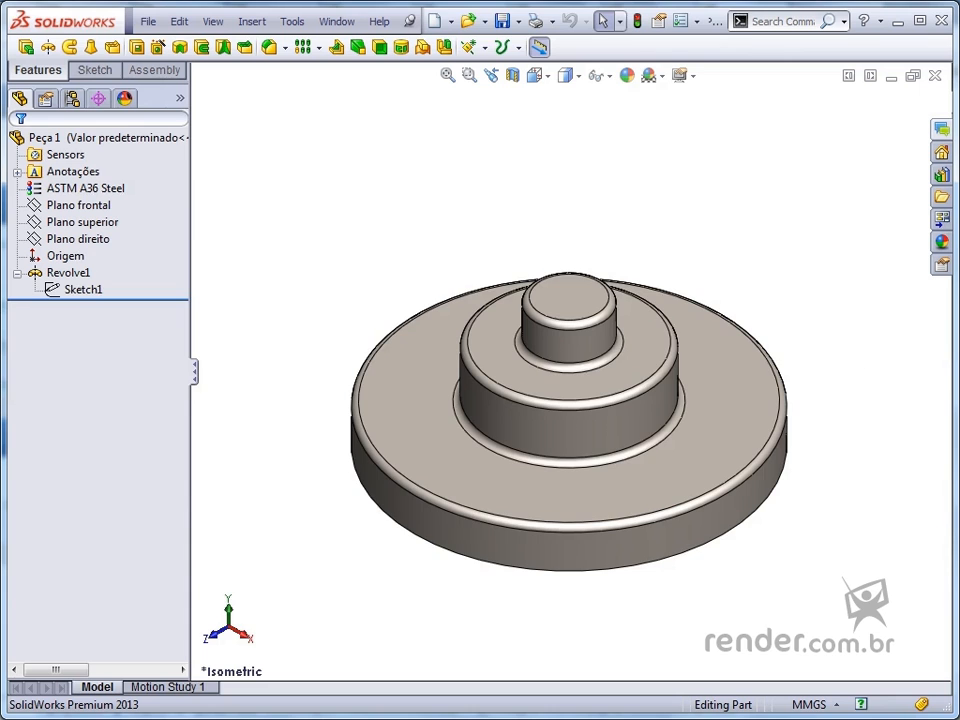
Step: Review the reference picture of the stepped round part and create a new part document
key("alt+Tab")
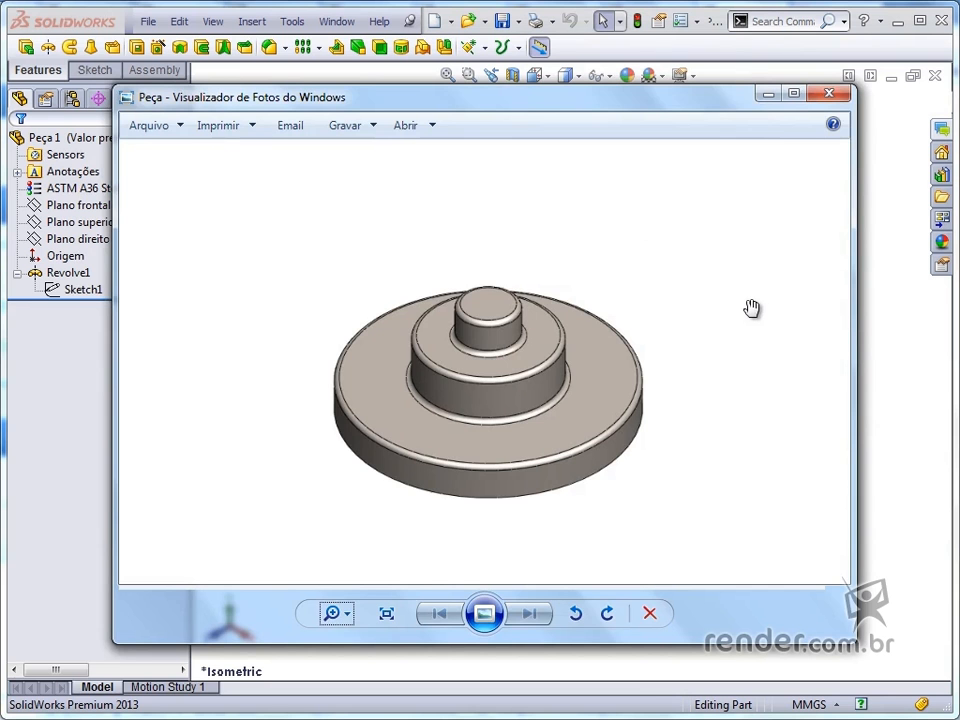
left_click(767, 95)
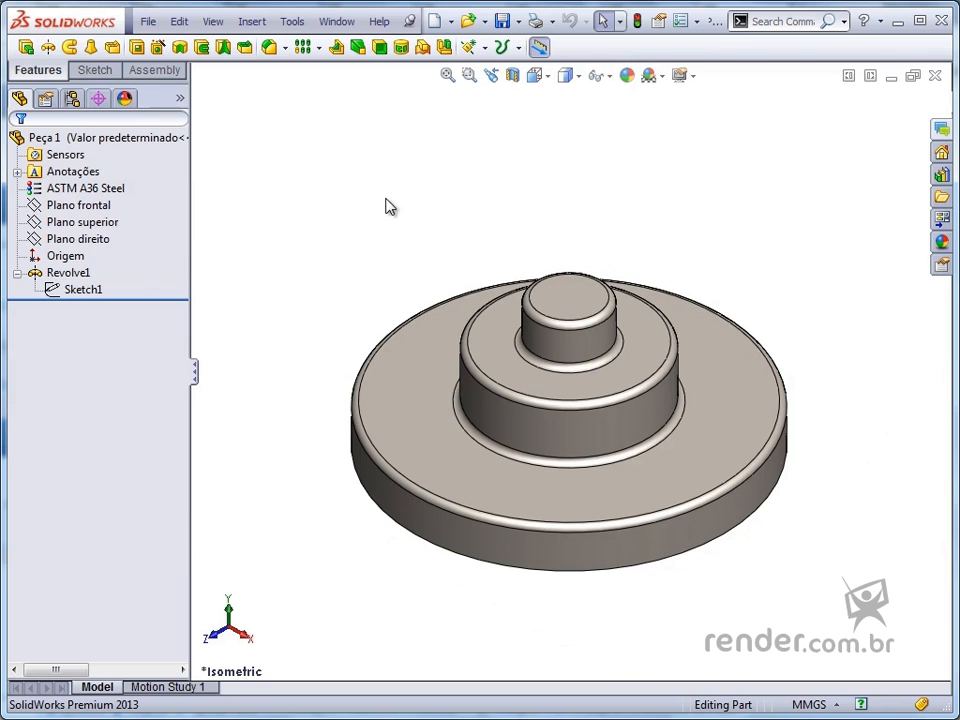
left_click(434, 21)
left_click(453, 436)
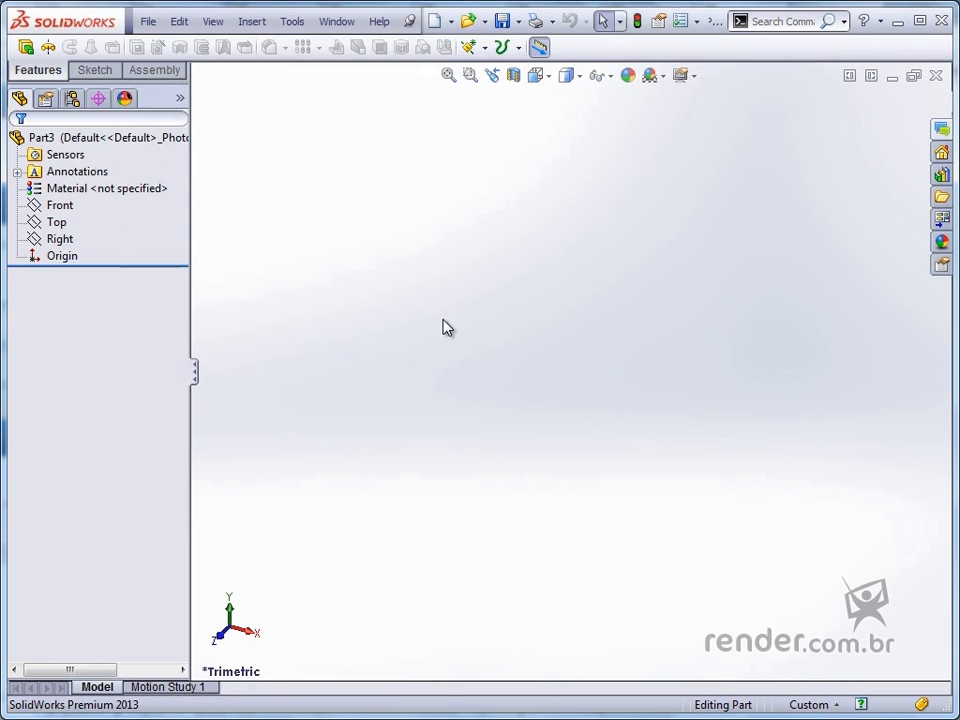
Step: Preview the Front, Top and Right planes and compare them with the reference picture of the part
left_click(59, 207)
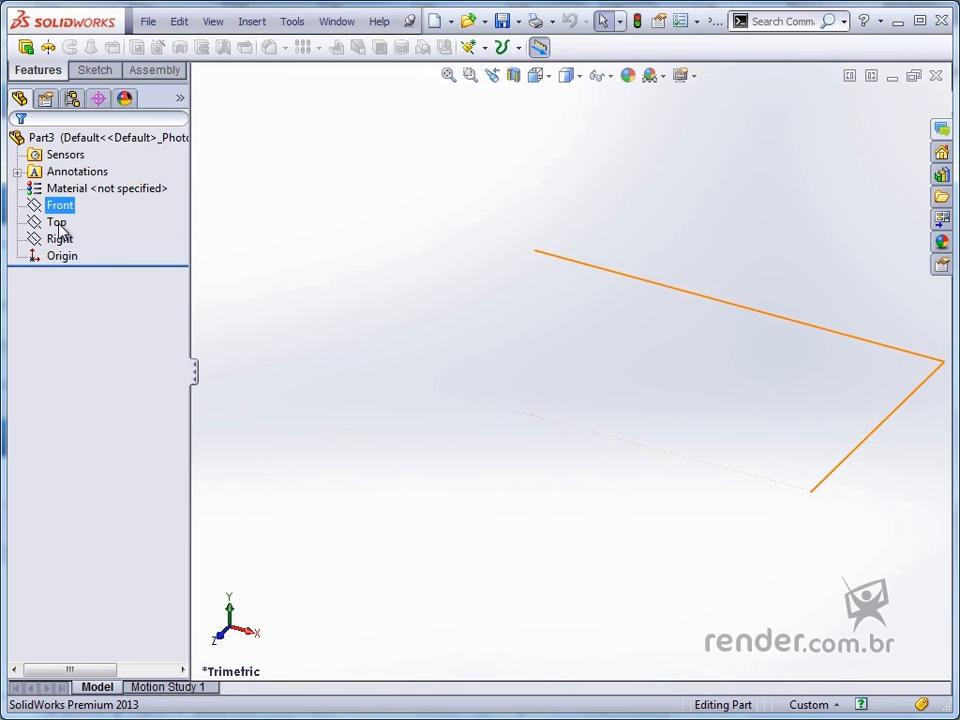
left_click(58, 224)
left_click(60, 241)
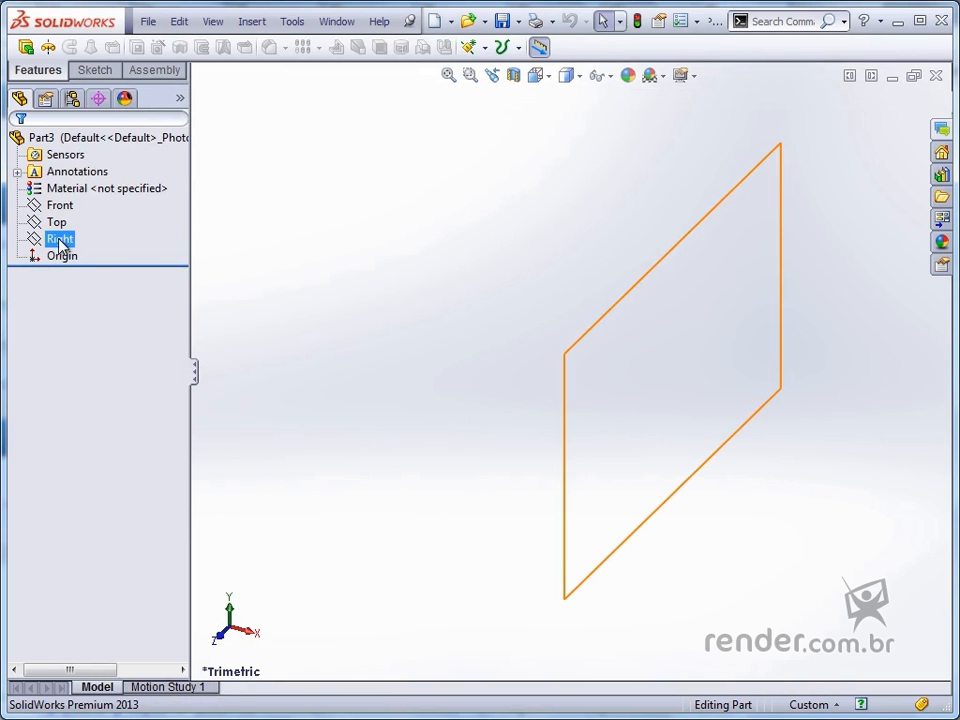
left_click(318, 252)
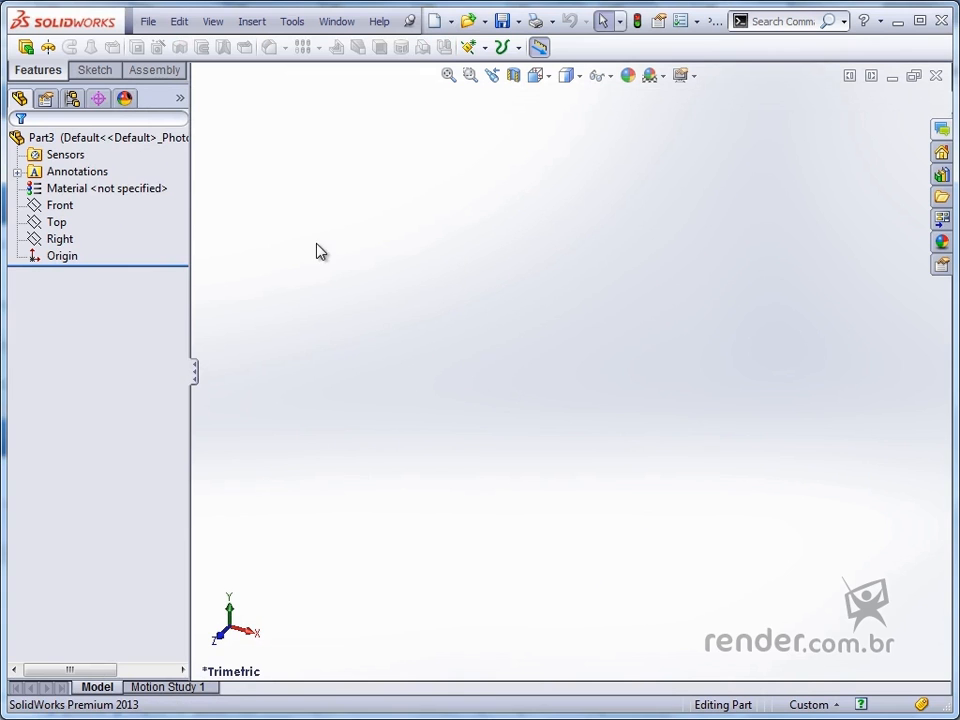
key("alt+Tab")
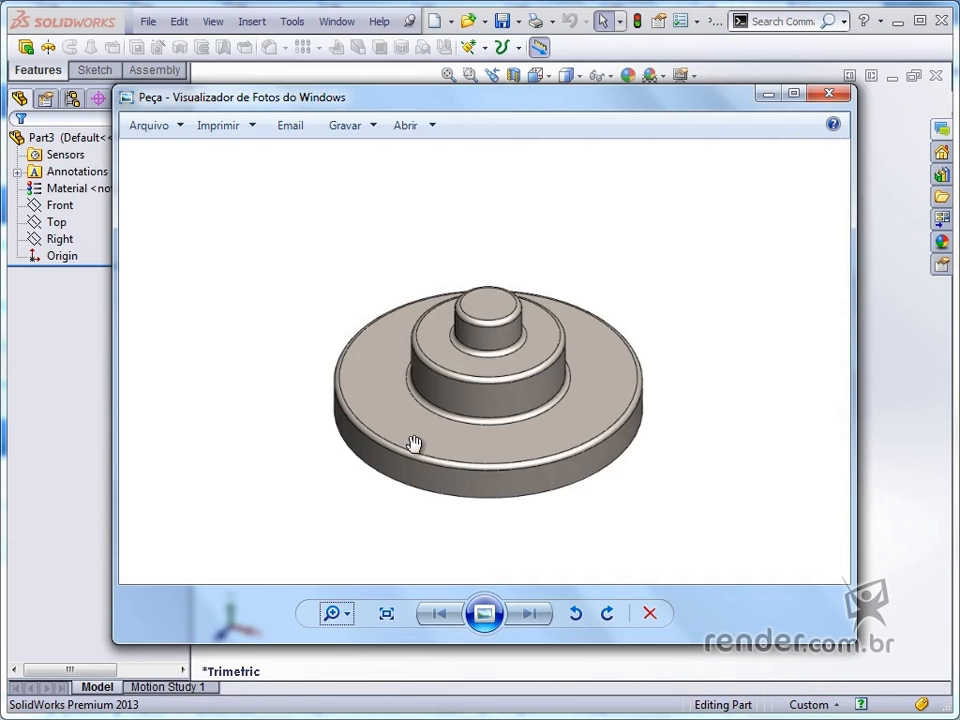
left_click(871, 420)
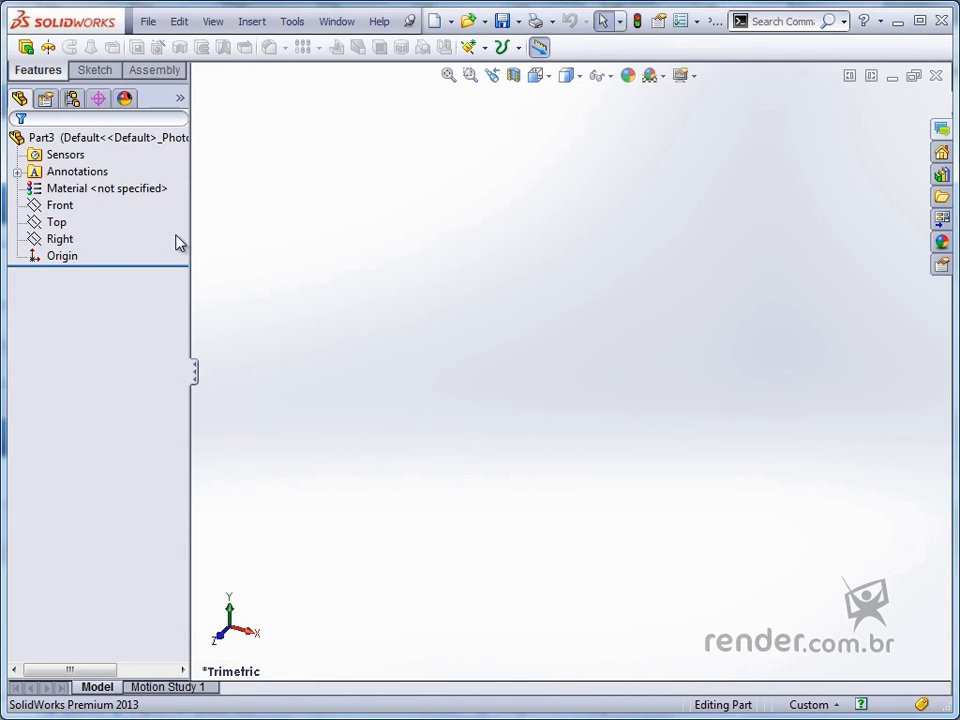
Step: Show the Front, Top and Right reference planes in the model
left_click(60, 205)
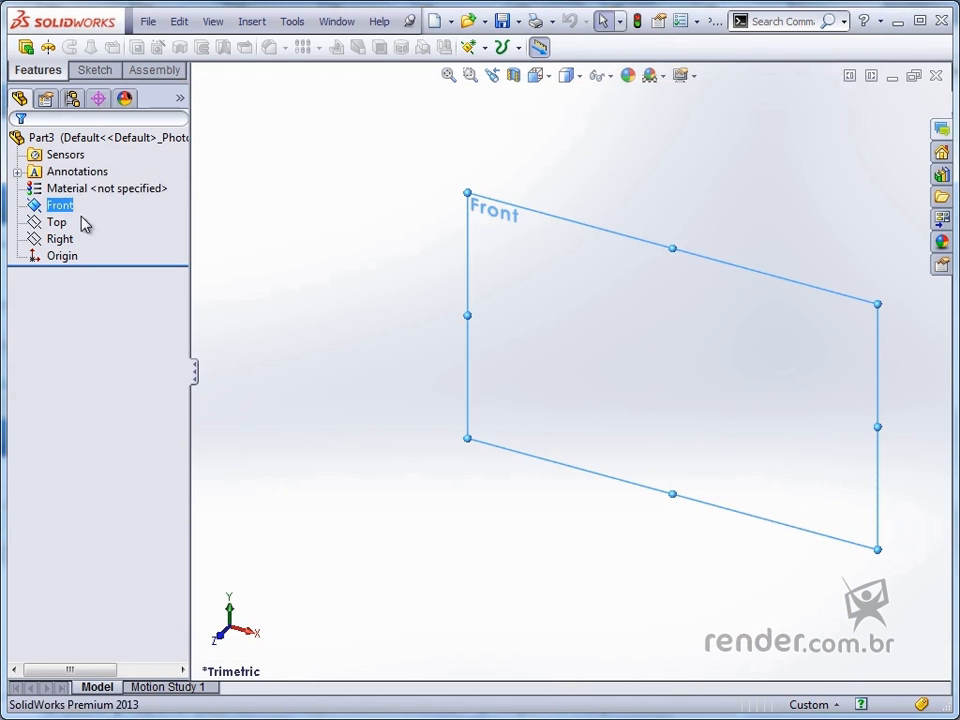
left_click(56, 222)
left_click(93, 205)
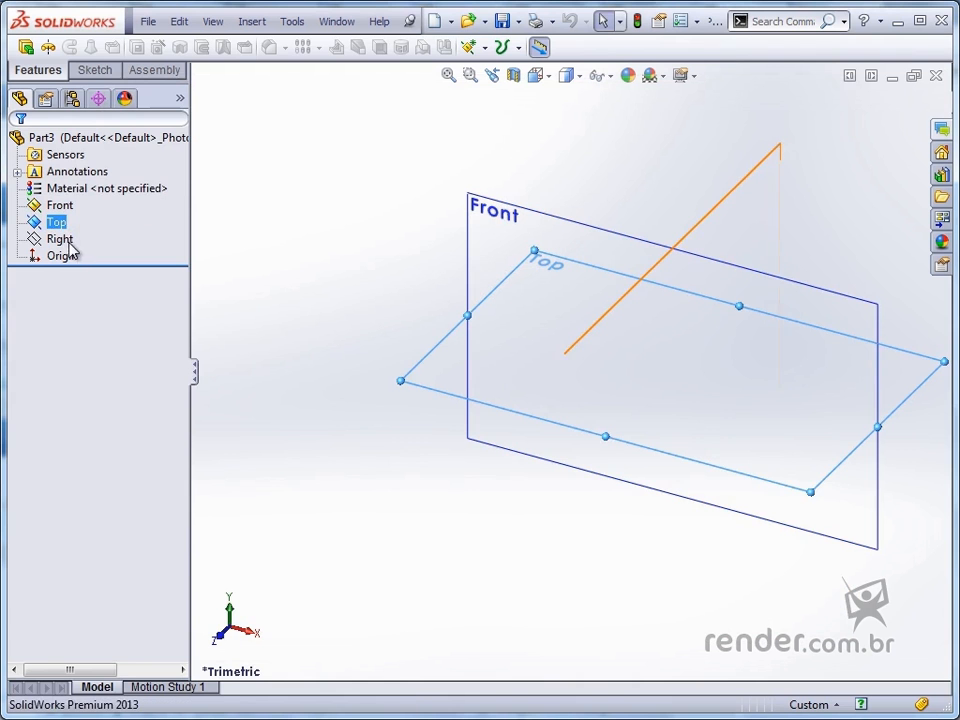
left_click(62, 240)
left_click(99, 217)
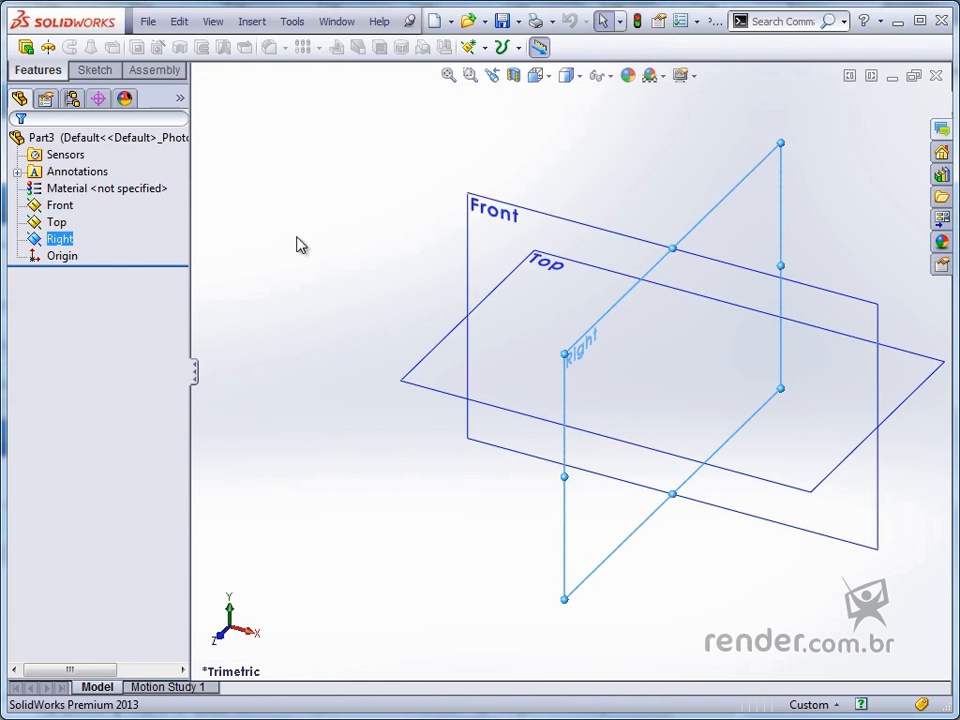
Step: Start a new sketch on the Right plane
left_click(97, 72)
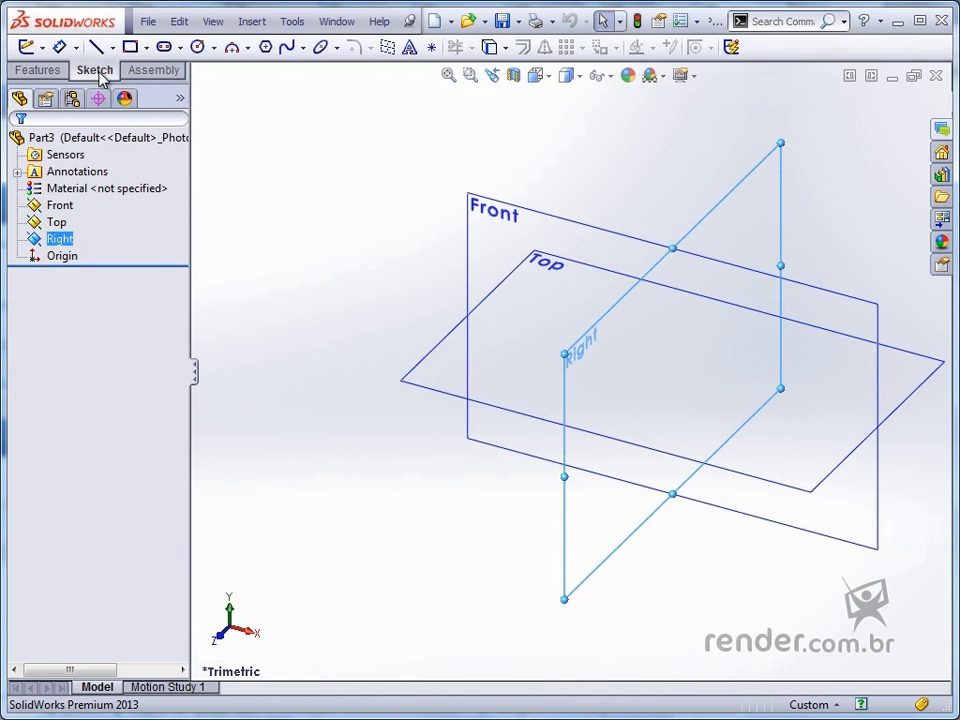
left_click(66, 239)
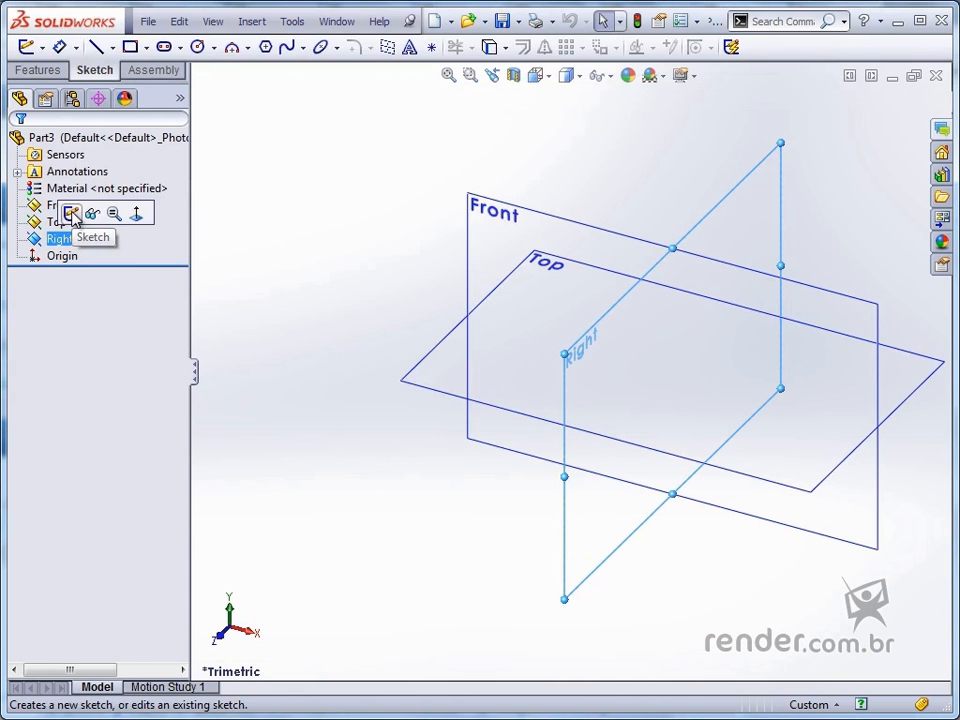
left_click(72, 214)
Step: Hide the Front, Top and Right reference planes
left_click(56, 206)
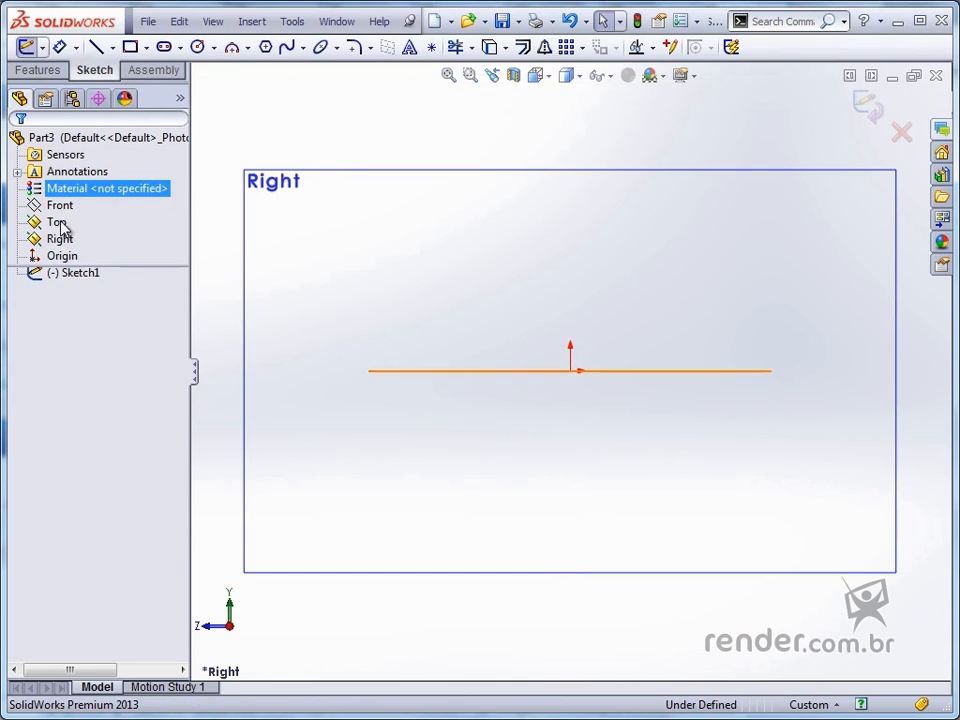
left_click(70, 223)
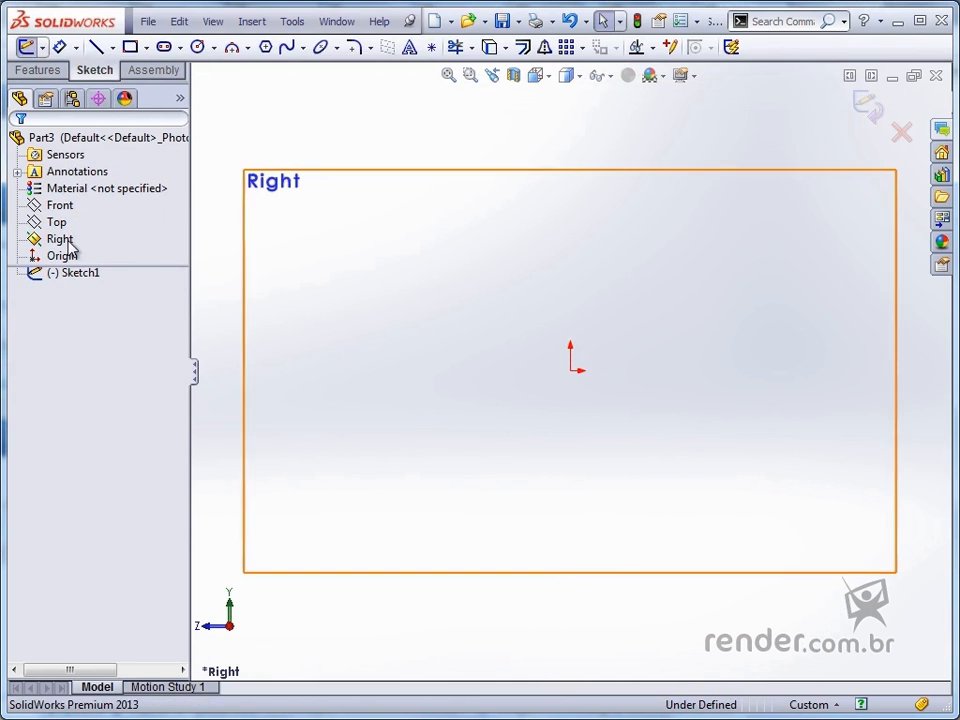
left_click(80, 239)
left_click(100, 215)
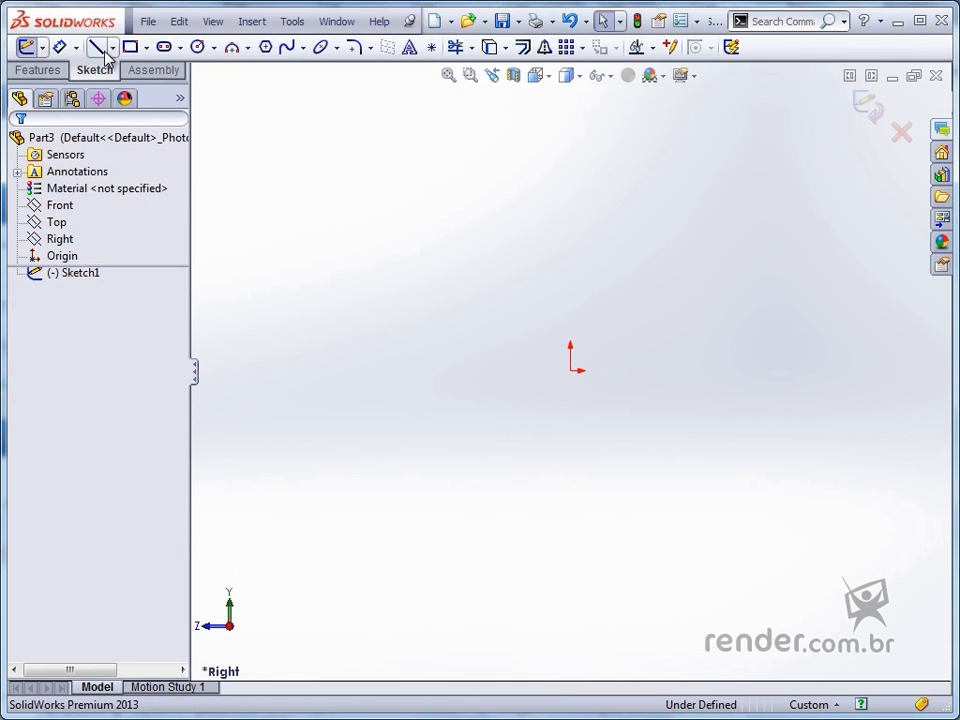
Step: Sketch a closed line profile from the origin, about 60 mm wide and 48 mm high, with two steps descending away from the origin's vertical edge
left_click(97, 48)
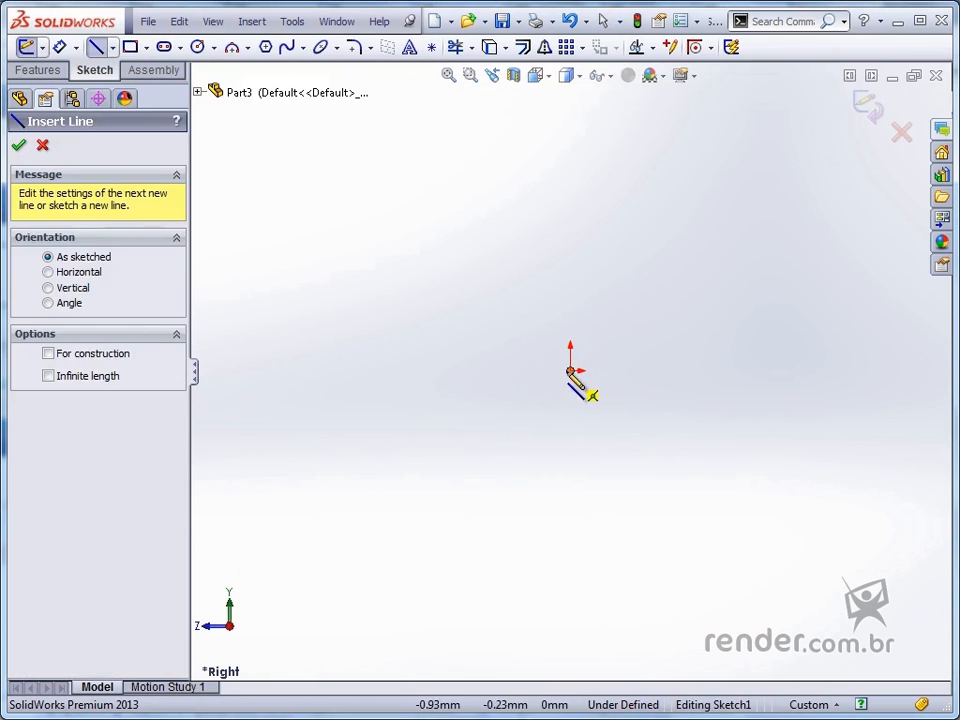
left_click(570, 371)
left_click(810, 371)
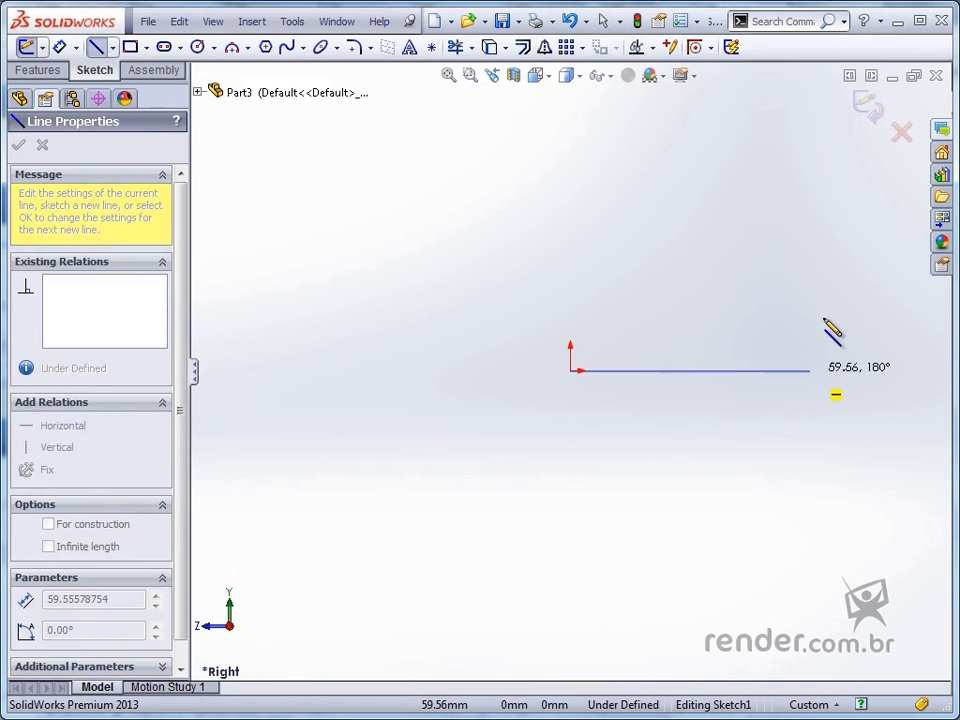
left_click(810, 293)
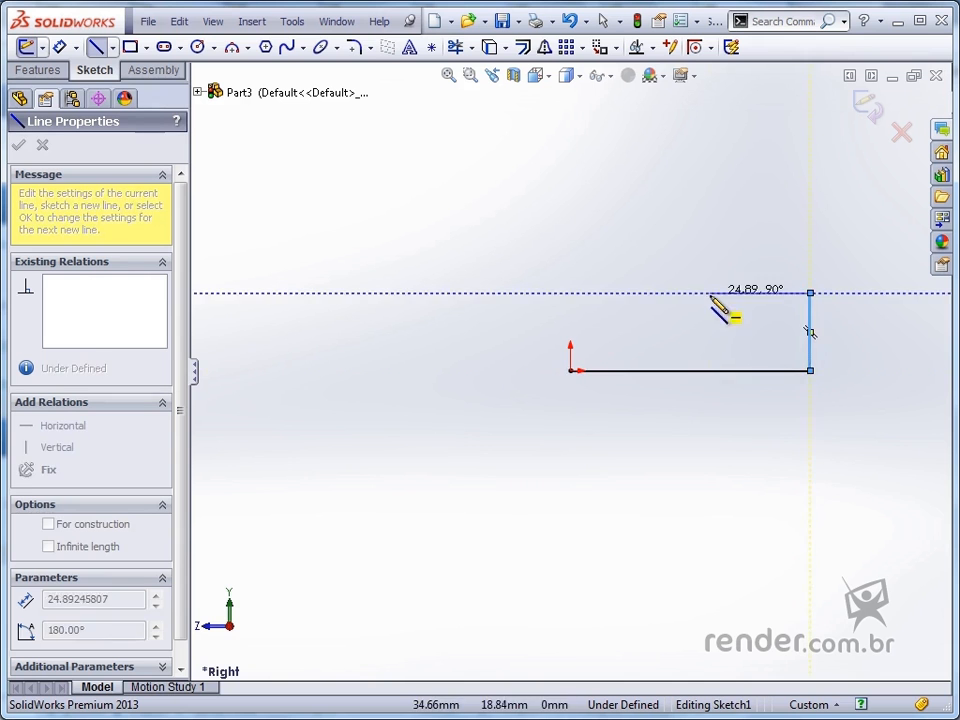
left_click(710, 293)
left_click(710, 232)
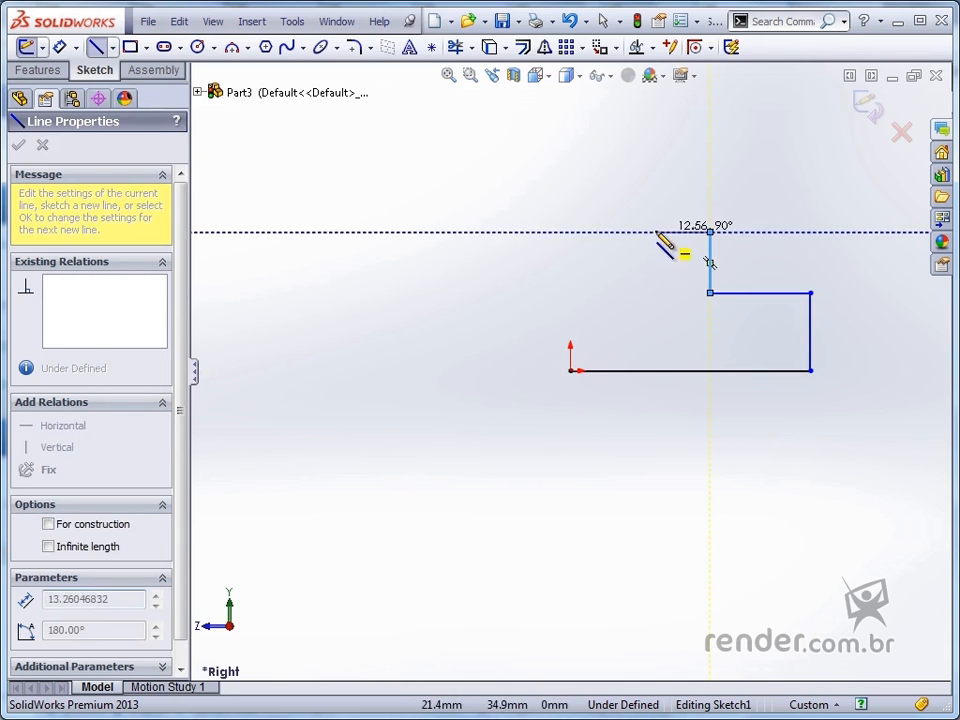
left_click(655, 232)
left_click(655, 178)
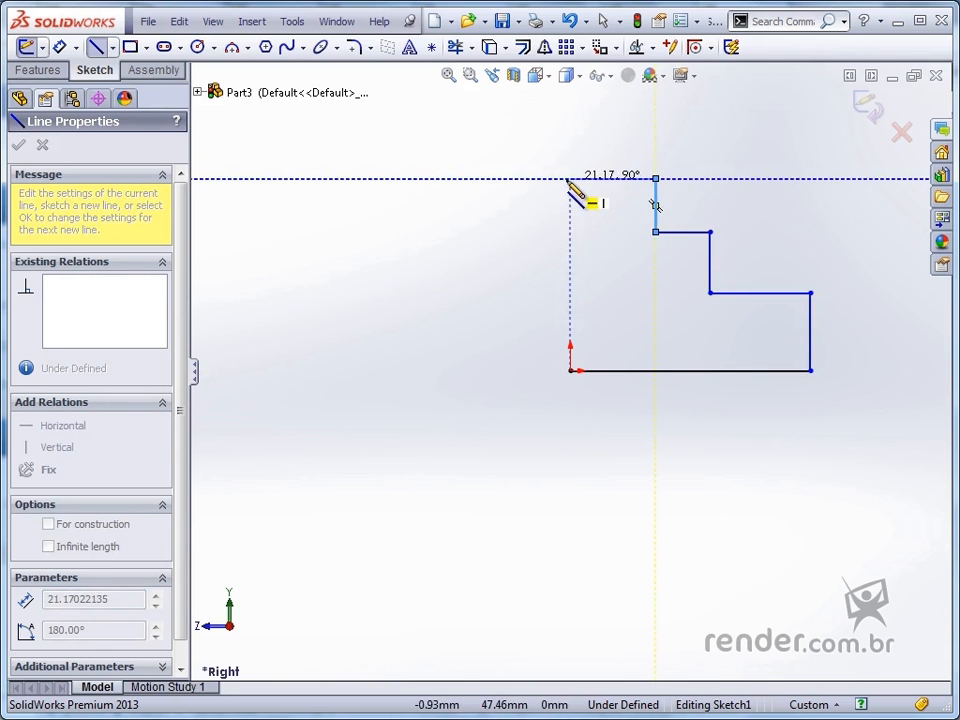
left_click(570, 178)
left_click(570, 371)
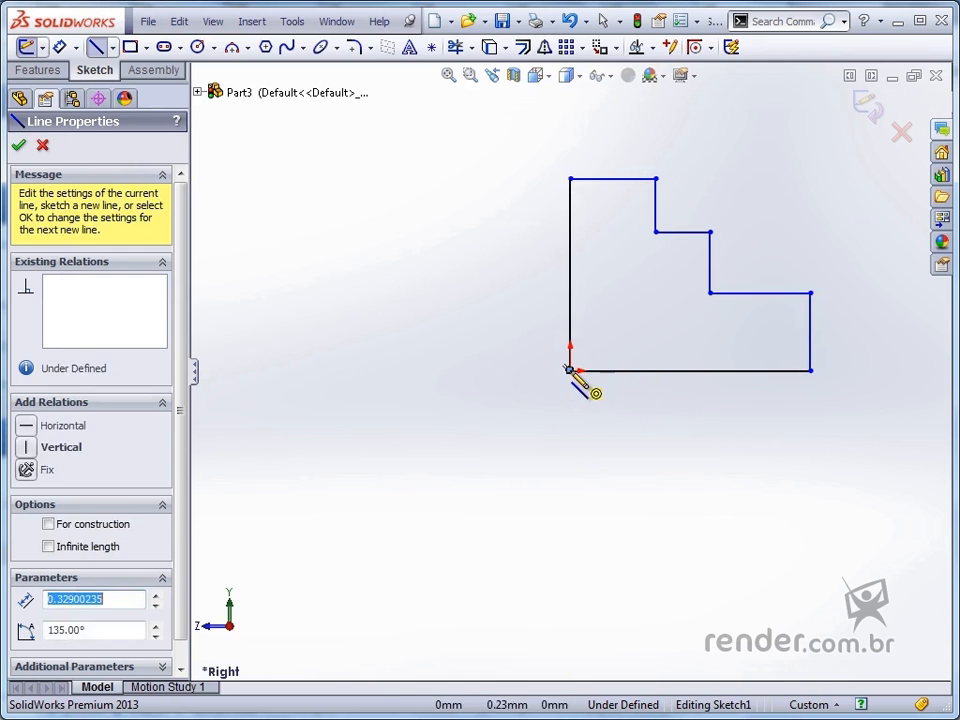
key("Escape")
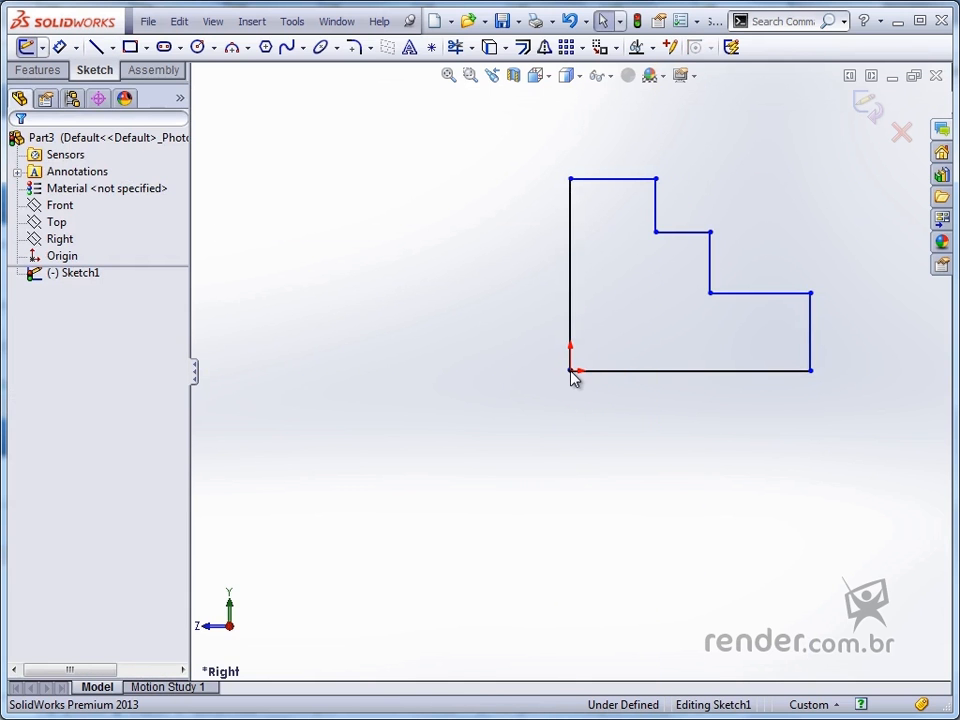
Step: Dimension the distance between the profile's two outermost vertical lines and set it to 60 mm
left_click(59, 47)
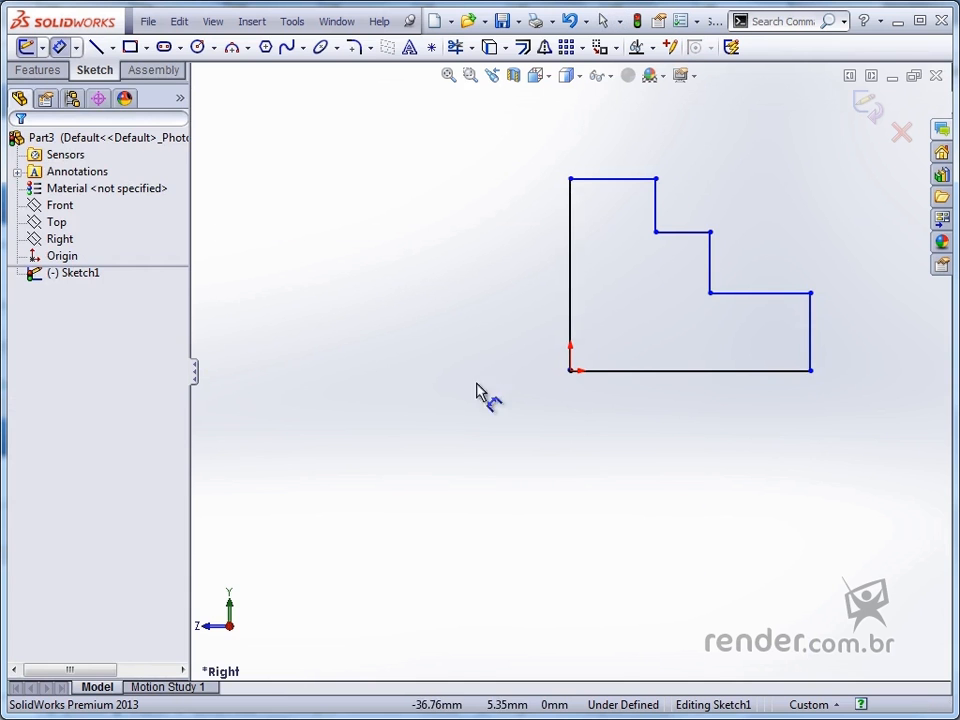
left_click(806, 358)
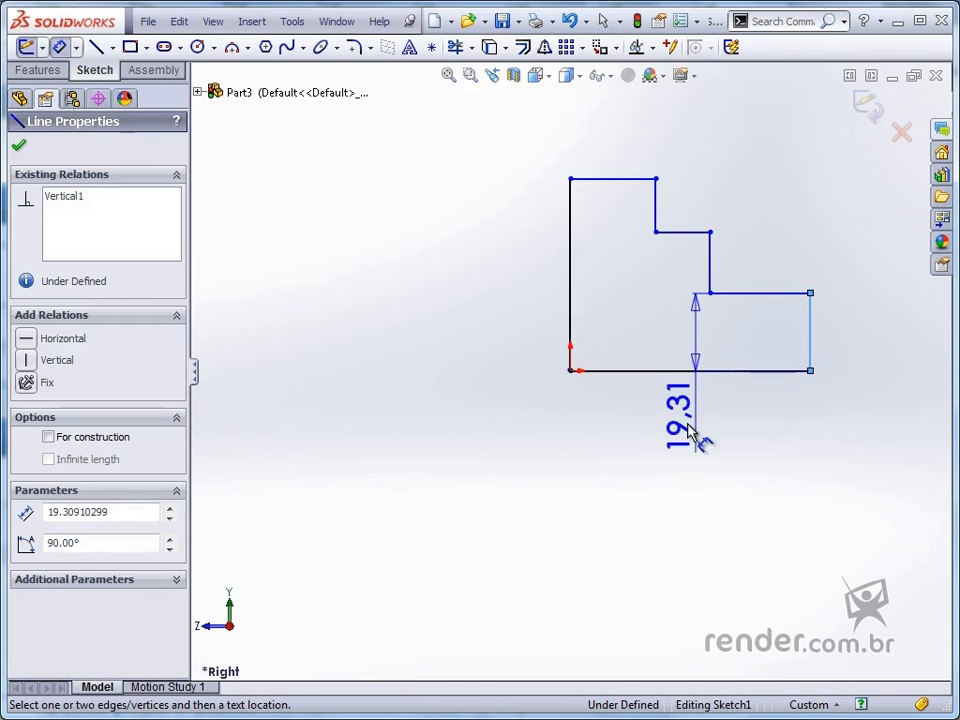
left_click(572, 327)
left_click(671, 496)
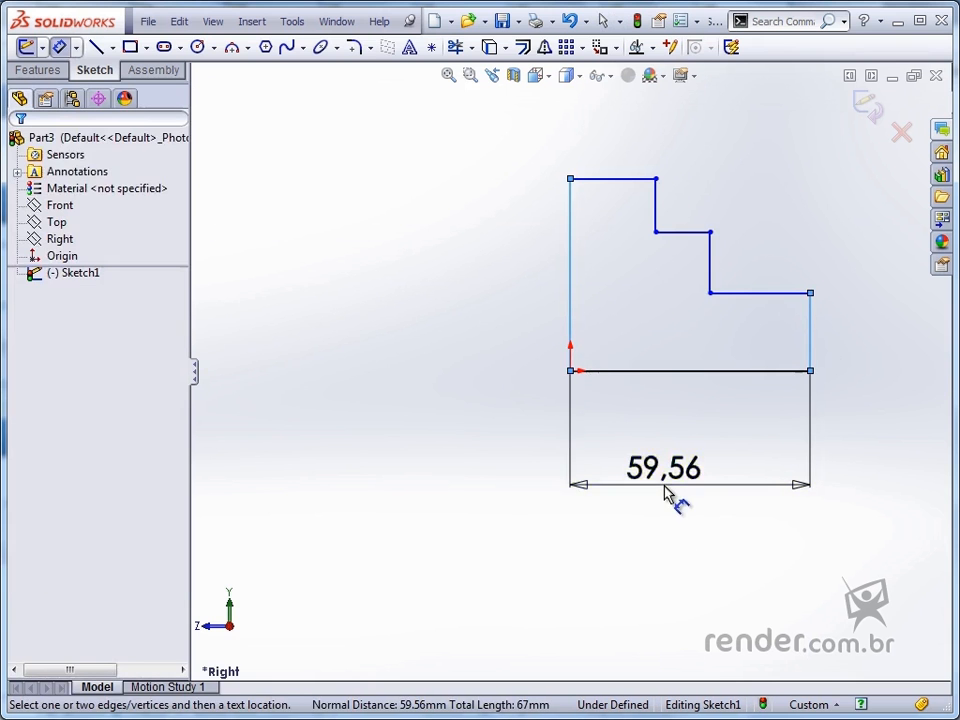
type("60")
key("Return")
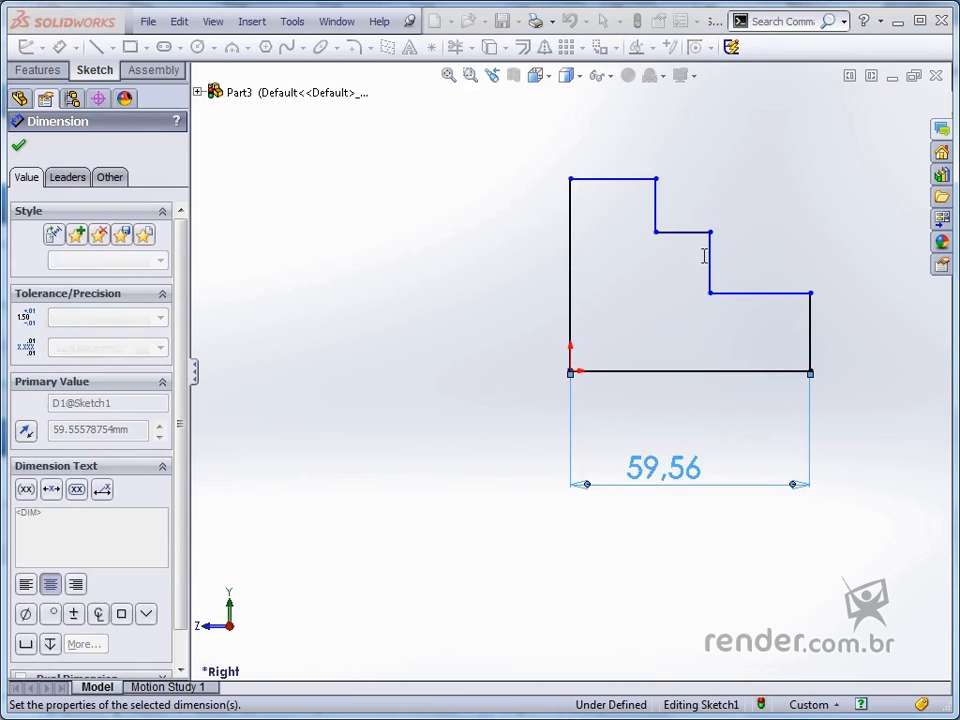
Step: Dimension the distance from the origin's vertical line to the middle step's vertical line as 30 mm
left_click(713, 262)
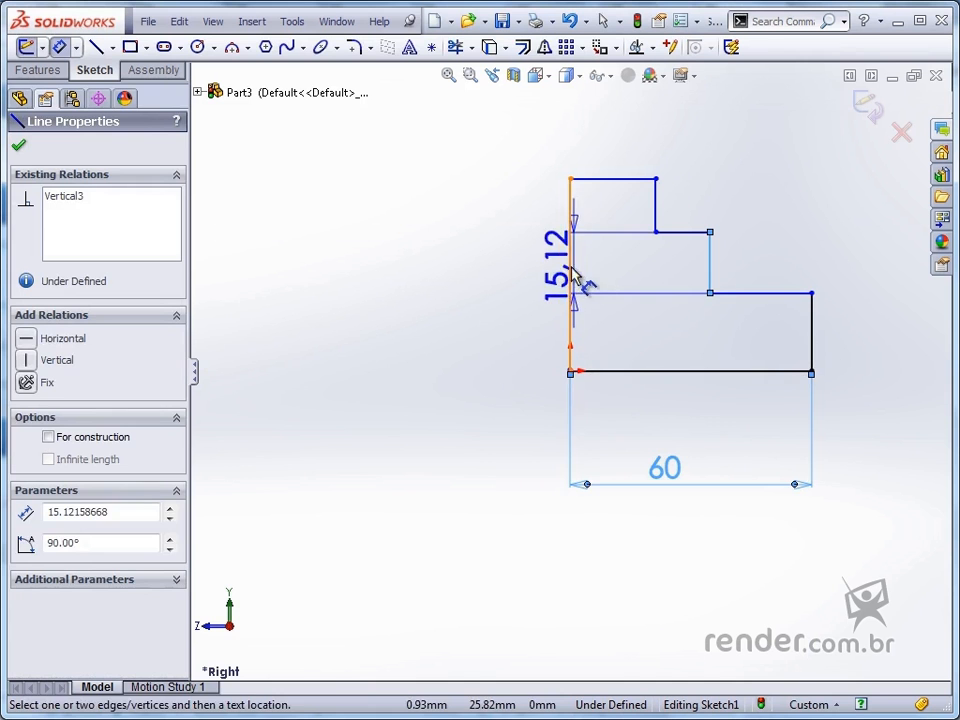
left_click(572, 267)
left_click(710, 330)
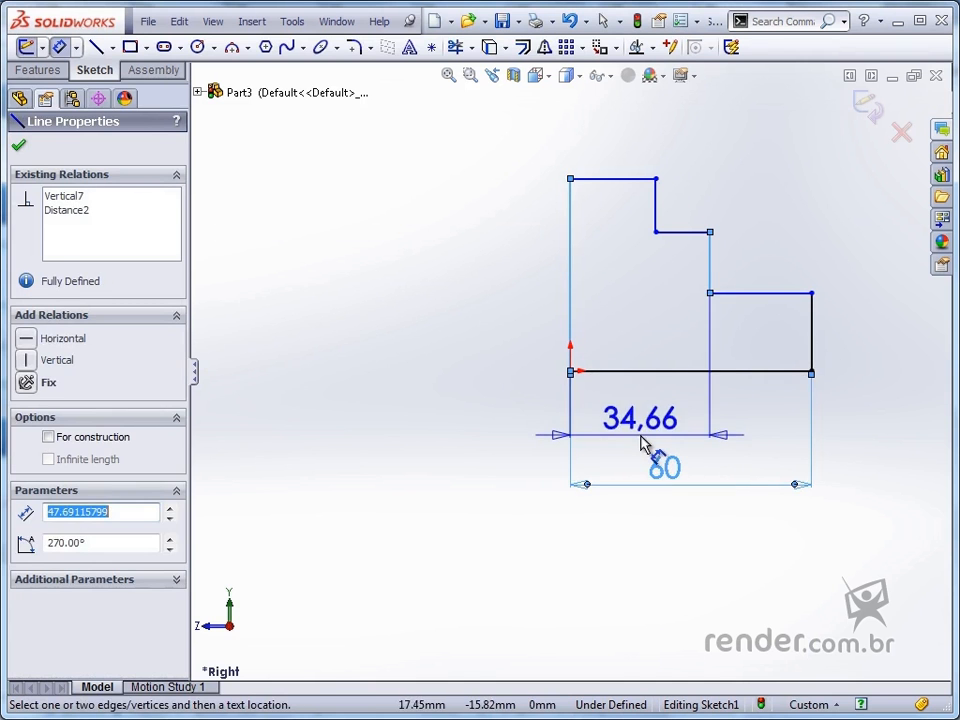
left_click(643, 447)
type("30")
key("Return")
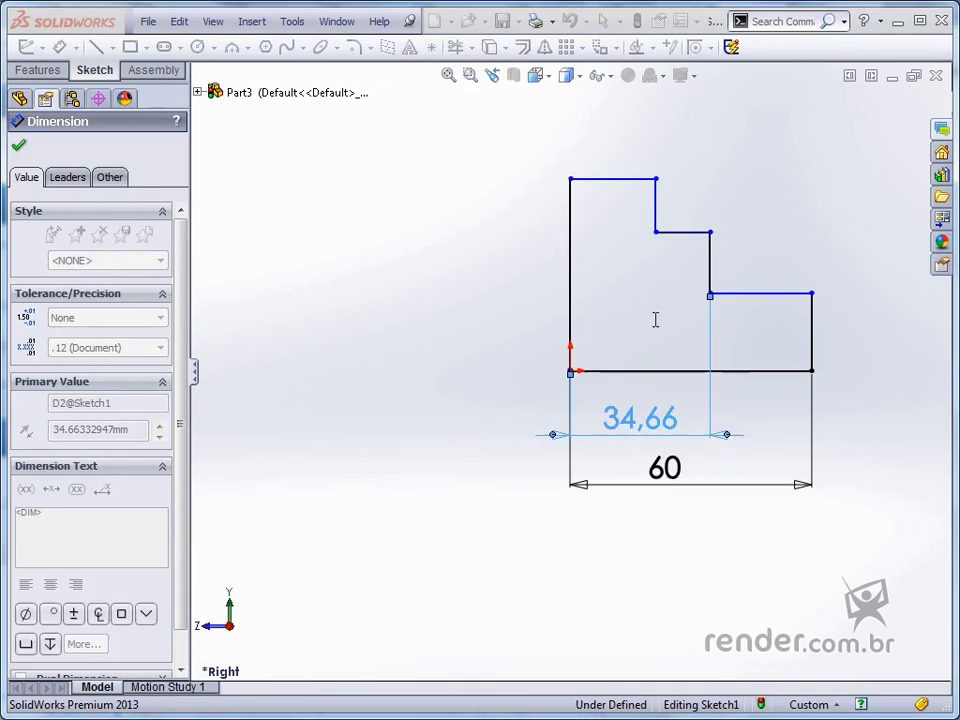
Step: Dimension the width of the uppermost step from the origin's vertical line as 13 mm
left_click(657, 214)
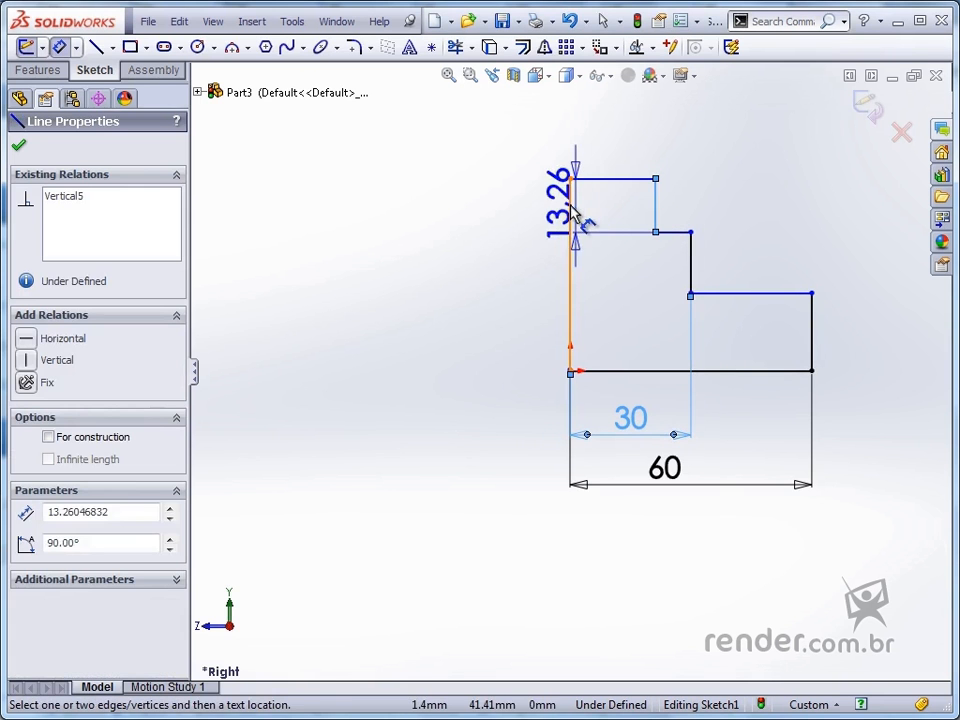
left_click(576, 218)
left_click(617, 148)
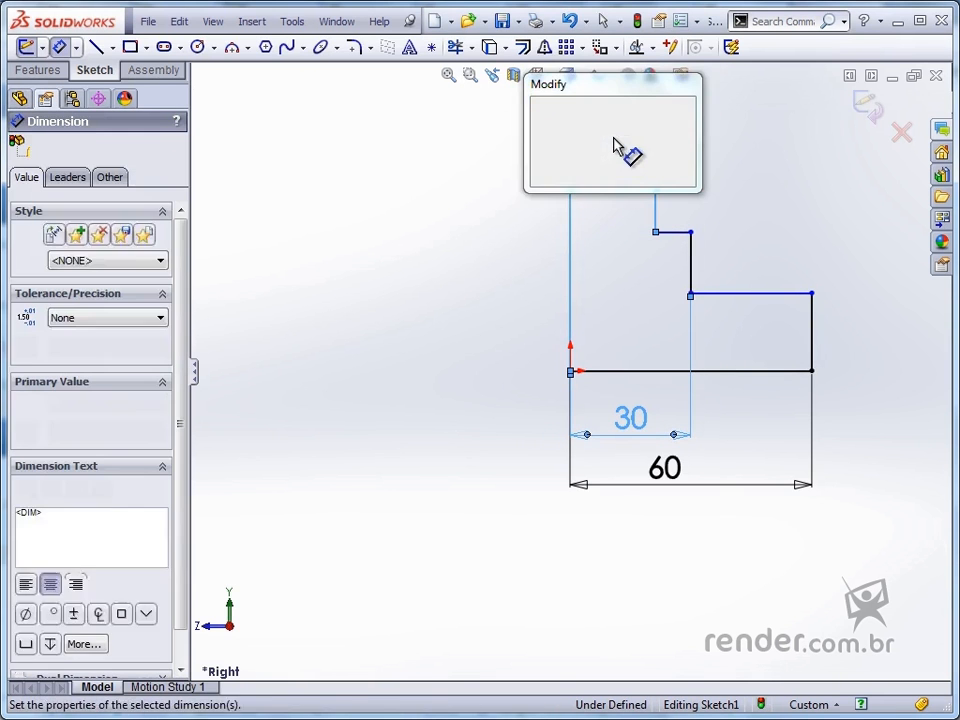
type("13")
key("Return")
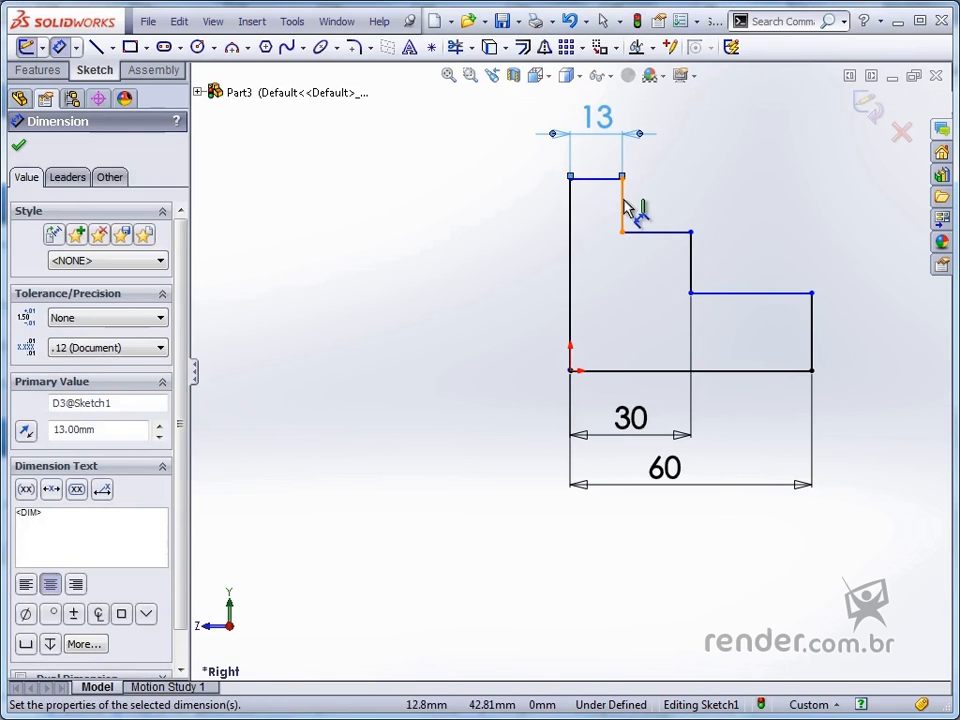
Step: Dimension the height of the uppermost step's vertical line as 15 mm
left_click(623, 207)
left_click(726, 128)
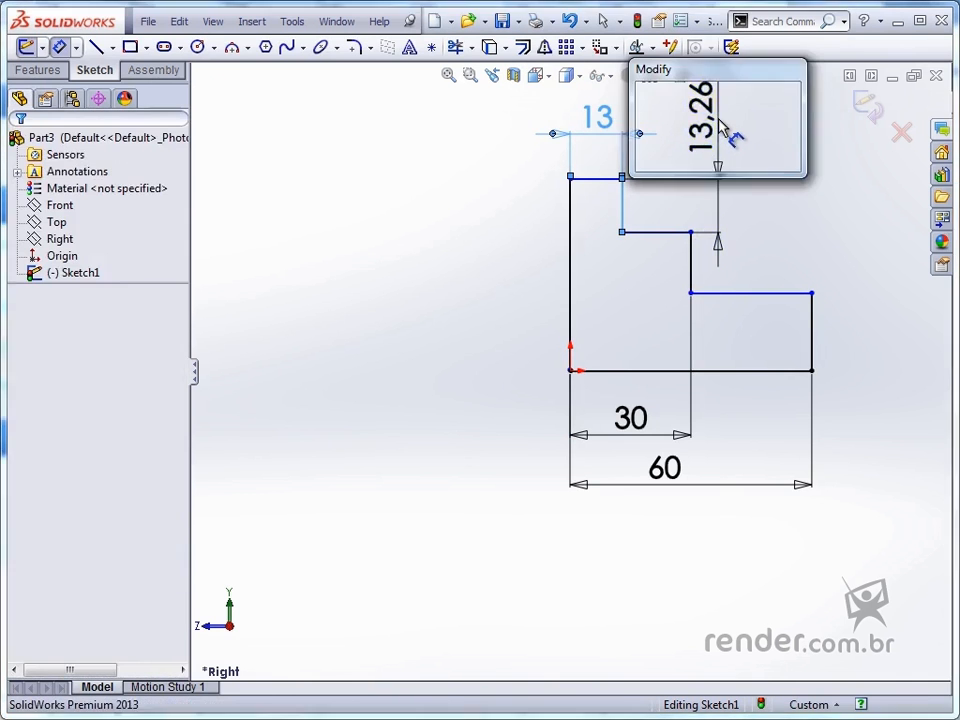
type("15")
key("Return")
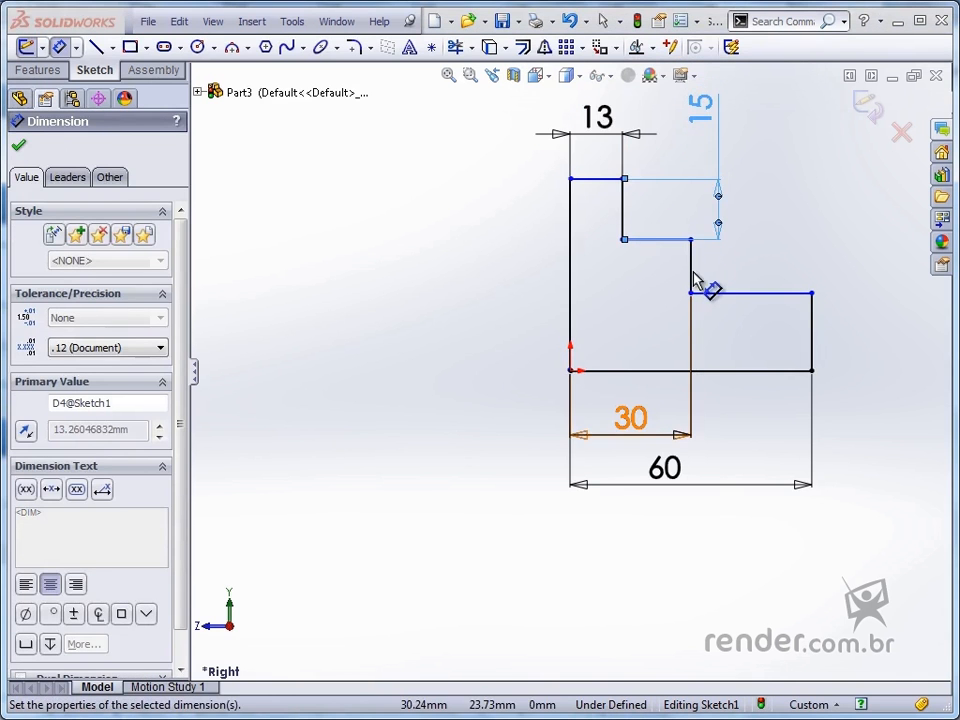
Step: Dimension the height of the middle step's vertical line as 20 mm
left_click(710, 280)
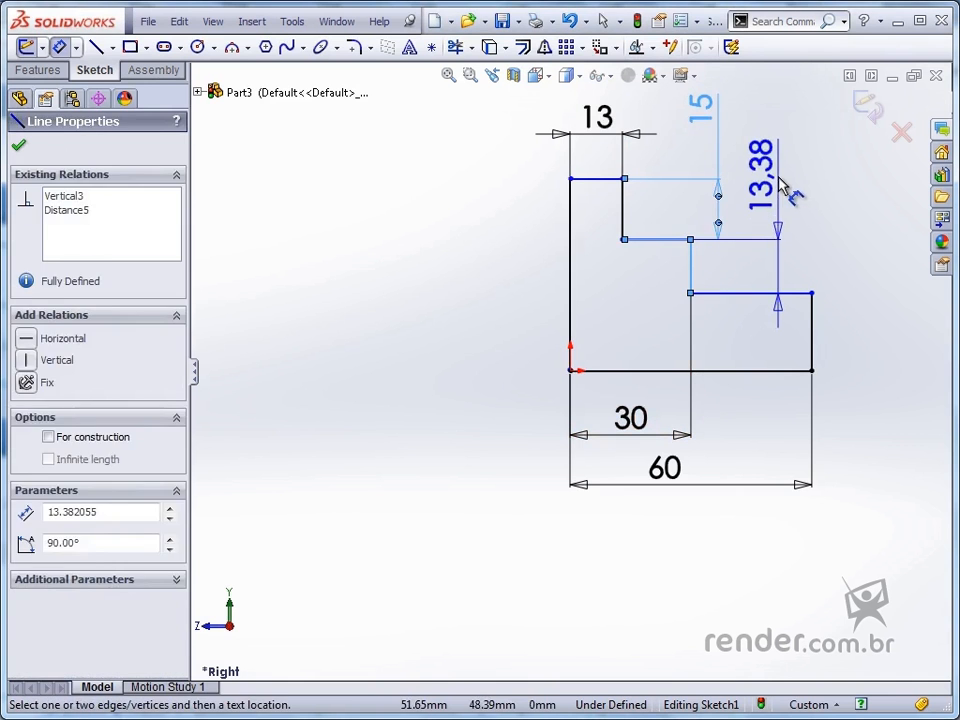
left_click(780, 186)
type("20")
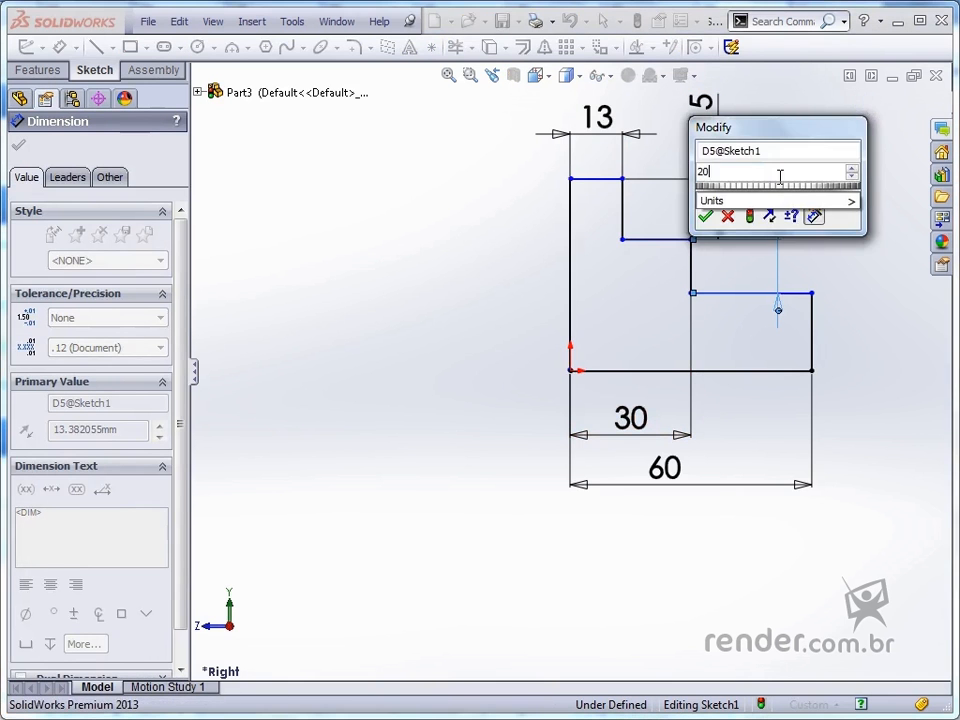
key("Return")
Step: Dimension the height of the lowest step's outer vertical line as 15 mm
left_click(813, 353)
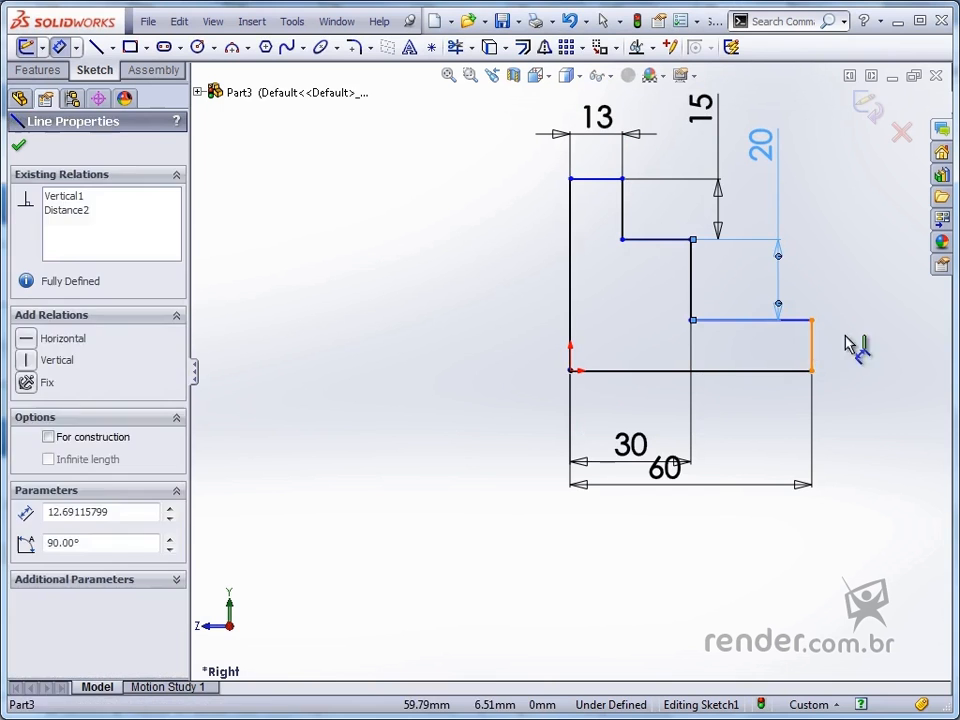
left_click(866, 257)
type("15")
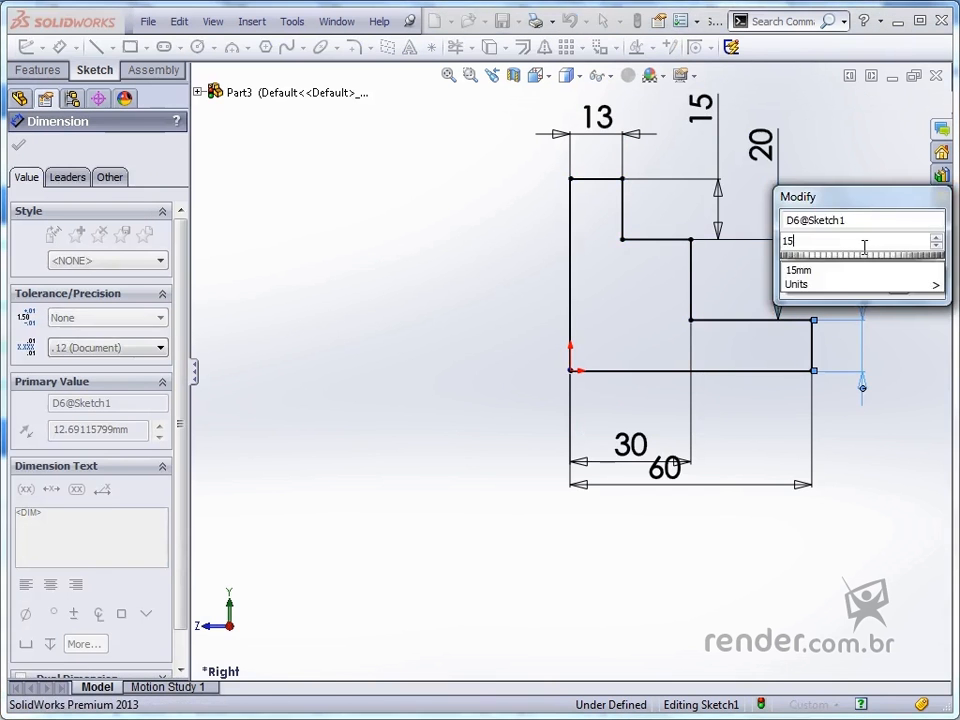
key("Return")
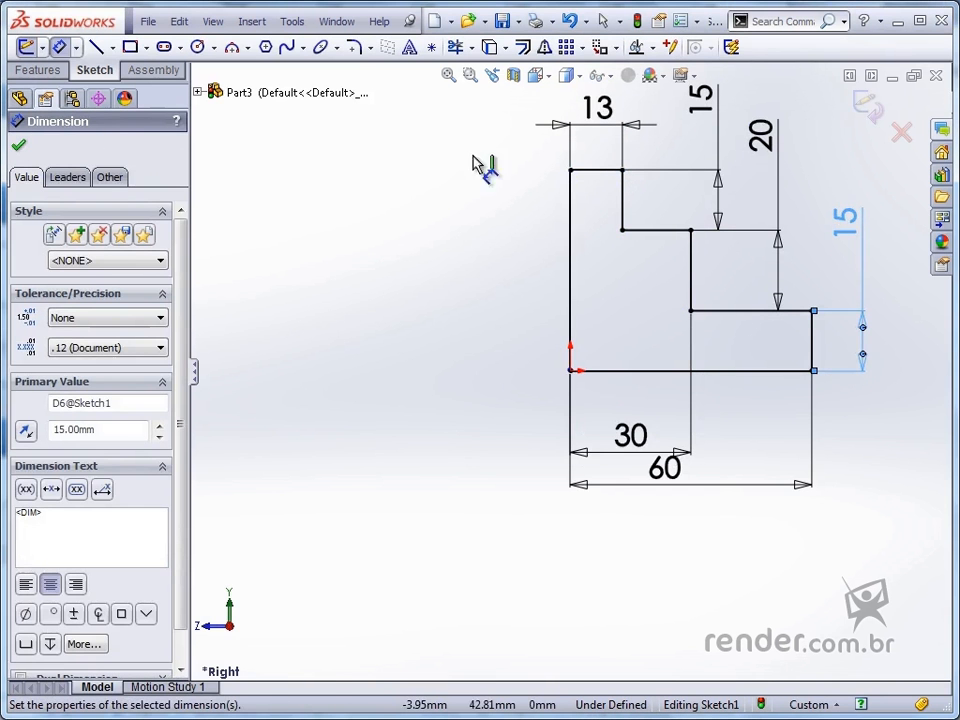
key("Escape")
Step: Apply 1 mm sketch fillets to the five step corners of the profile, from the uppermost step to the lowest step's outer corner
left_click(354, 47)
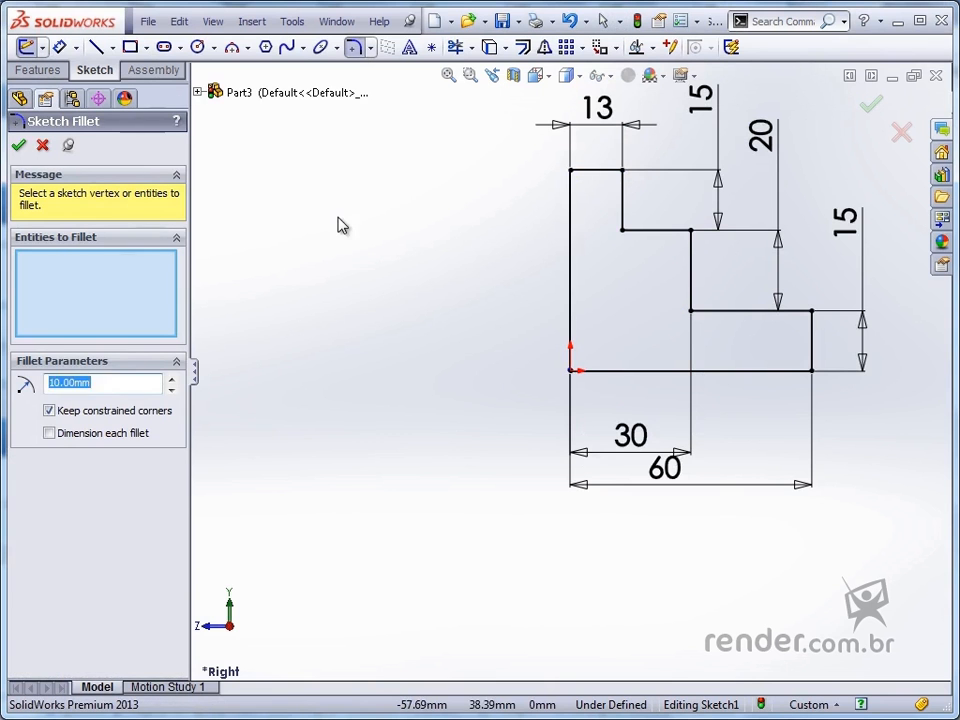
type("1")
left_click(623, 200)
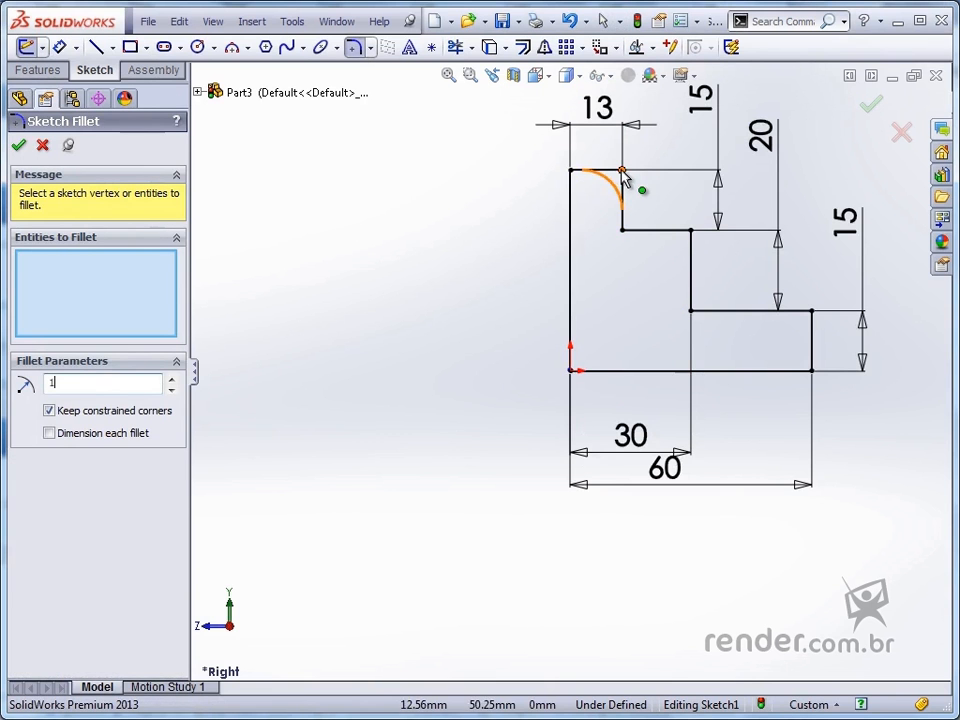
left_click(623, 231)
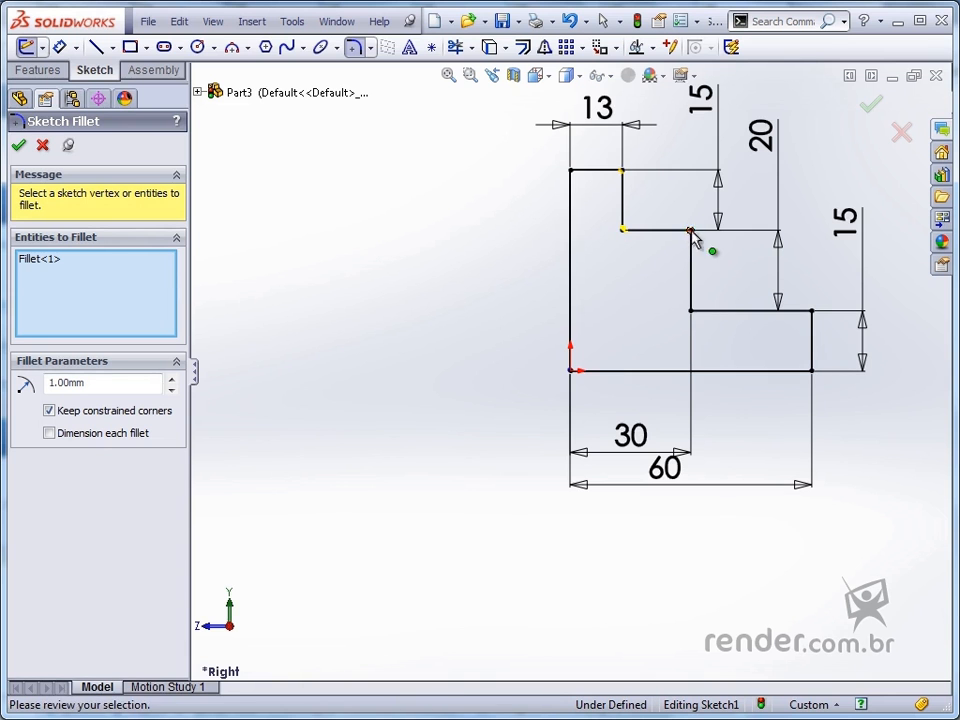
left_click(691, 231)
left_click(691, 310)
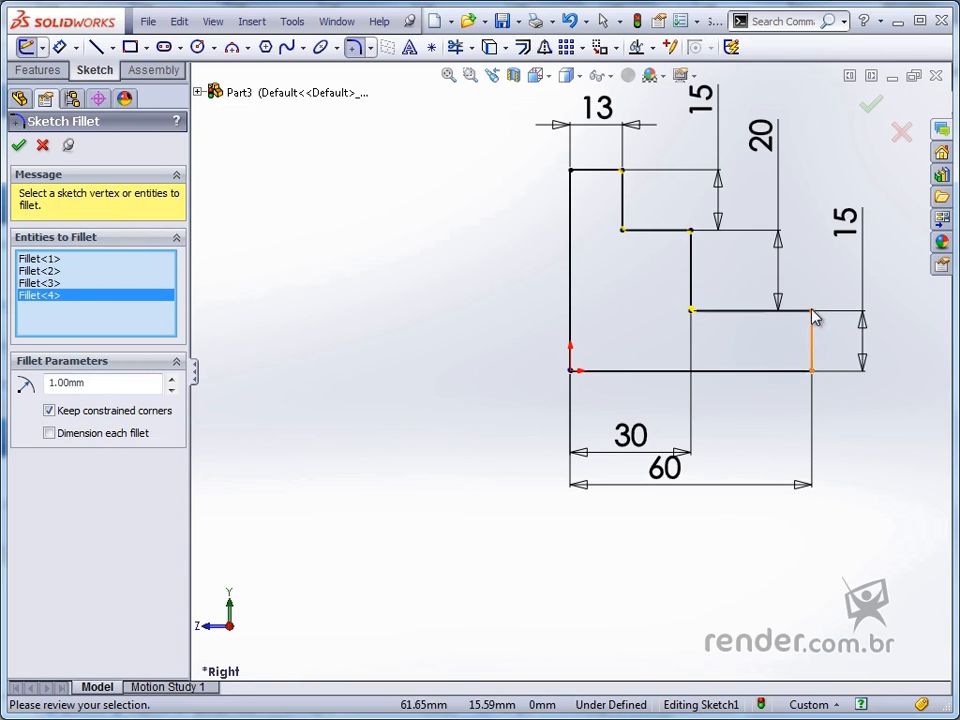
left_click(811, 311)
left_click(19, 145)
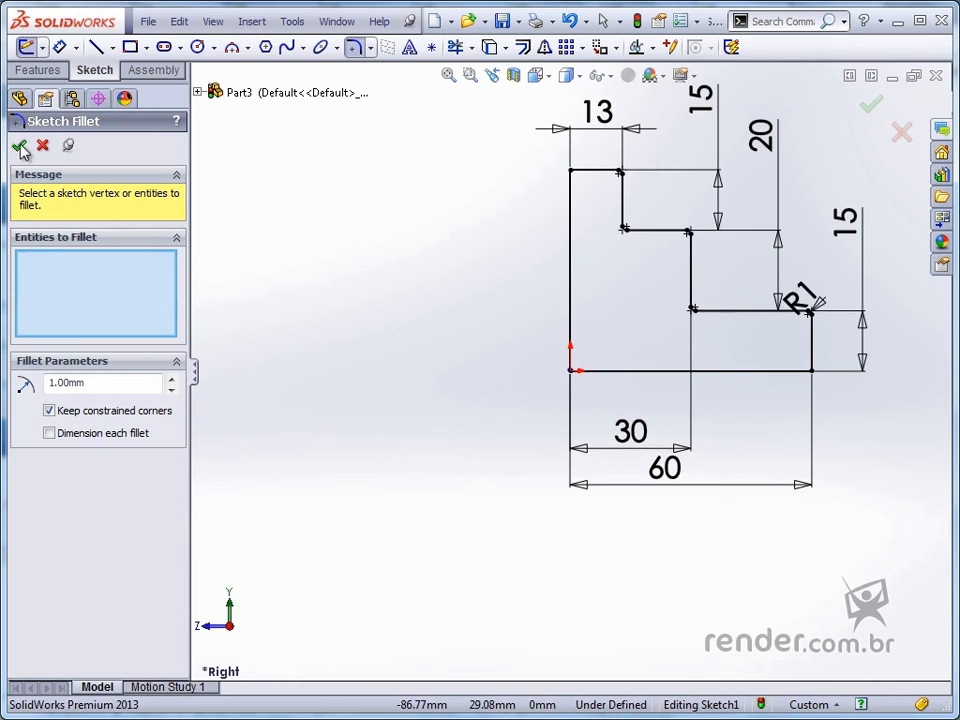
Step: Revolve the closed profile contour 360° about the vertical line through the origin and show the part in isometric view
left_click(38, 70)
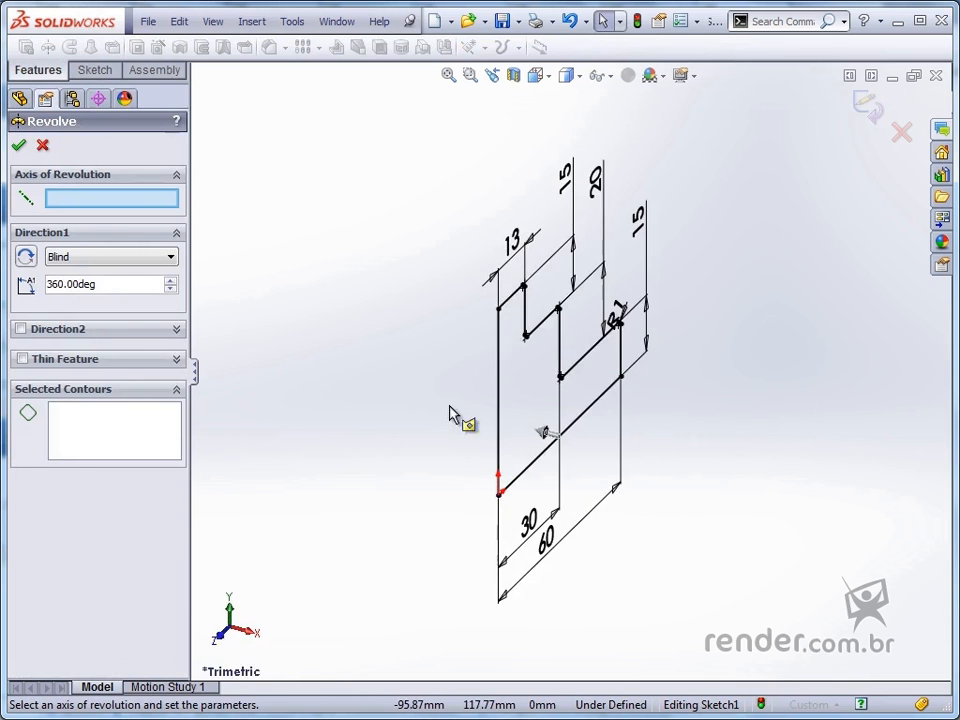
left_click(505, 402)
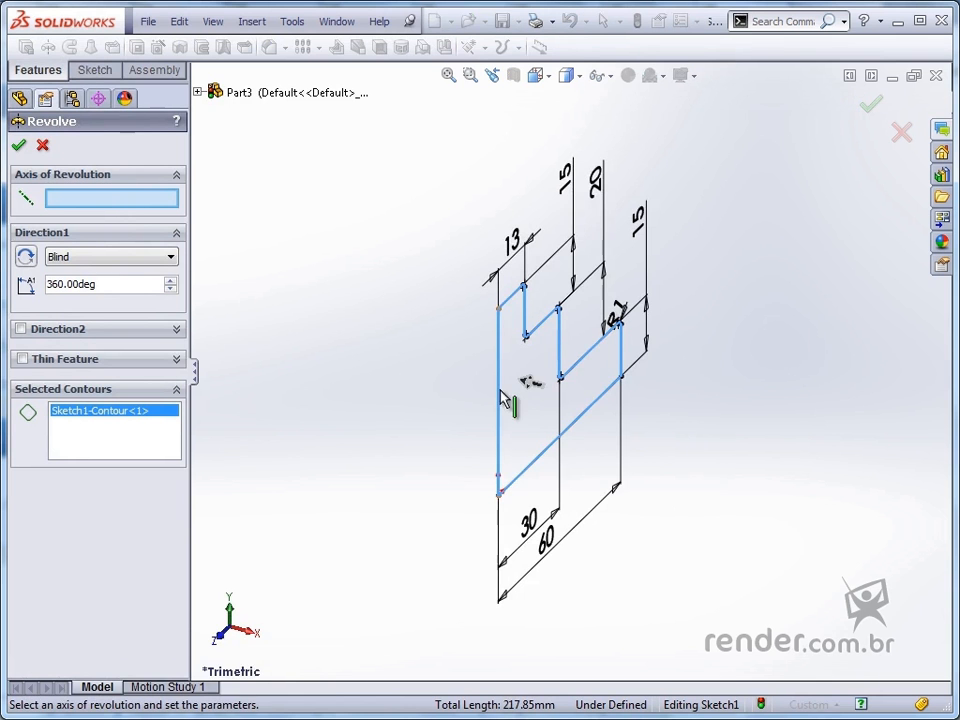
left_click(500, 399)
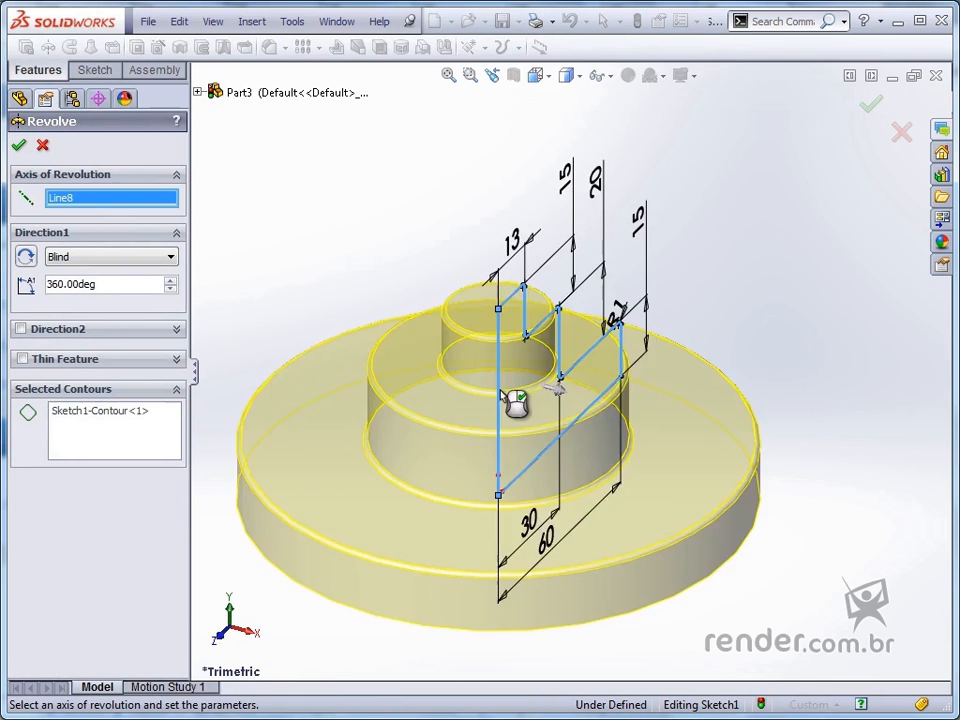
left_click(19, 146)
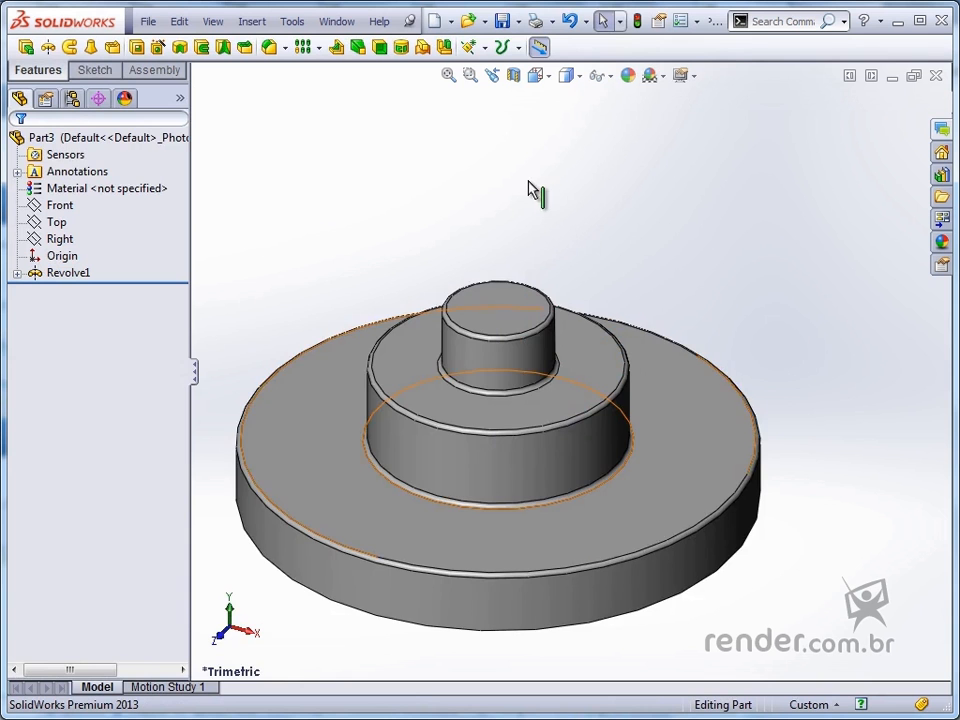
key("ctrl+7")
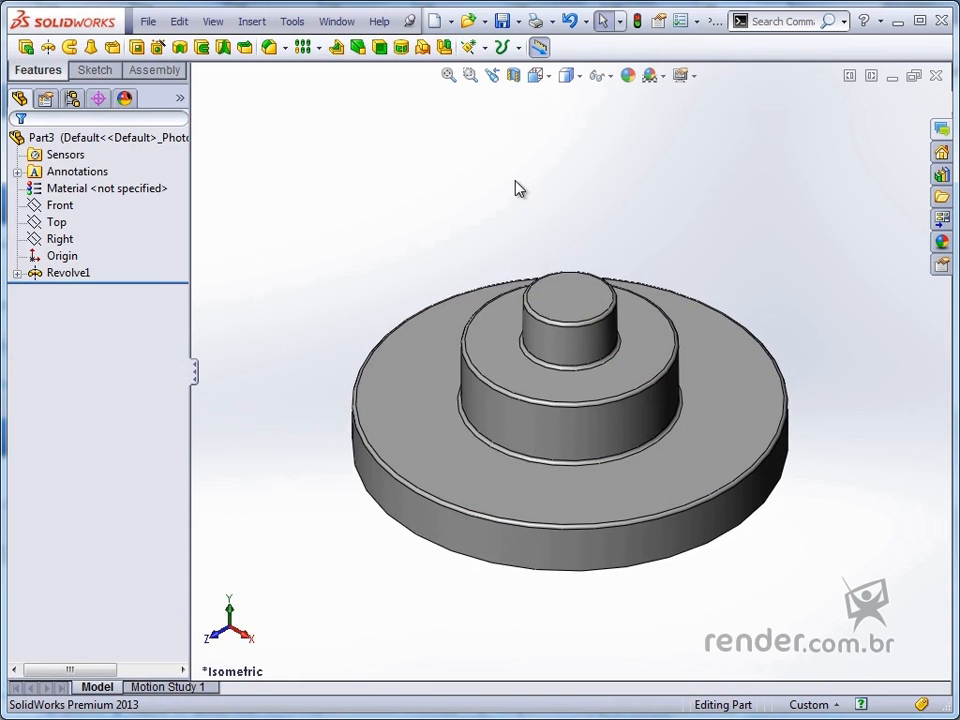
Step: Start a new part and sketch a circle of about 64 mm radius centred on the origin on the Top plane
left_click(434, 21)
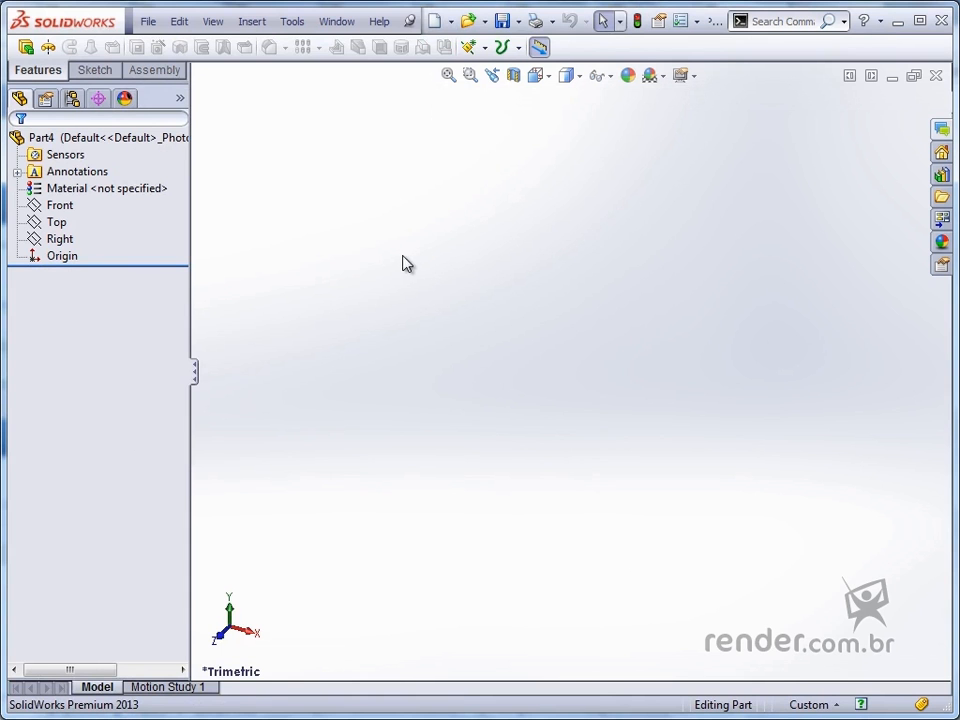
left_click(55, 222)
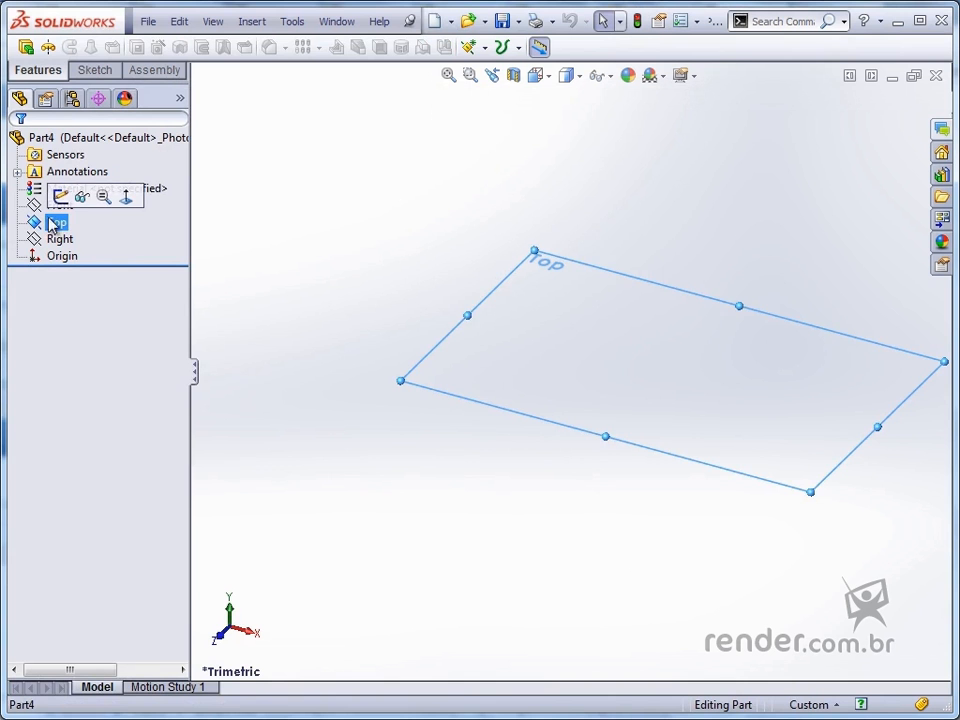
left_click(61, 197)
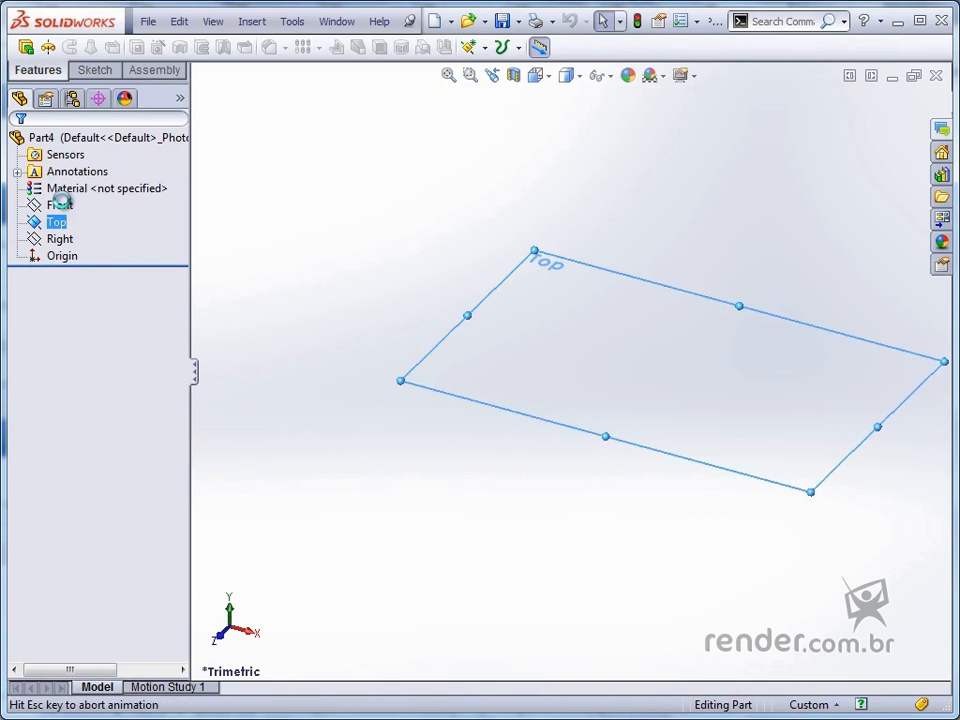
left_click(197, 47)
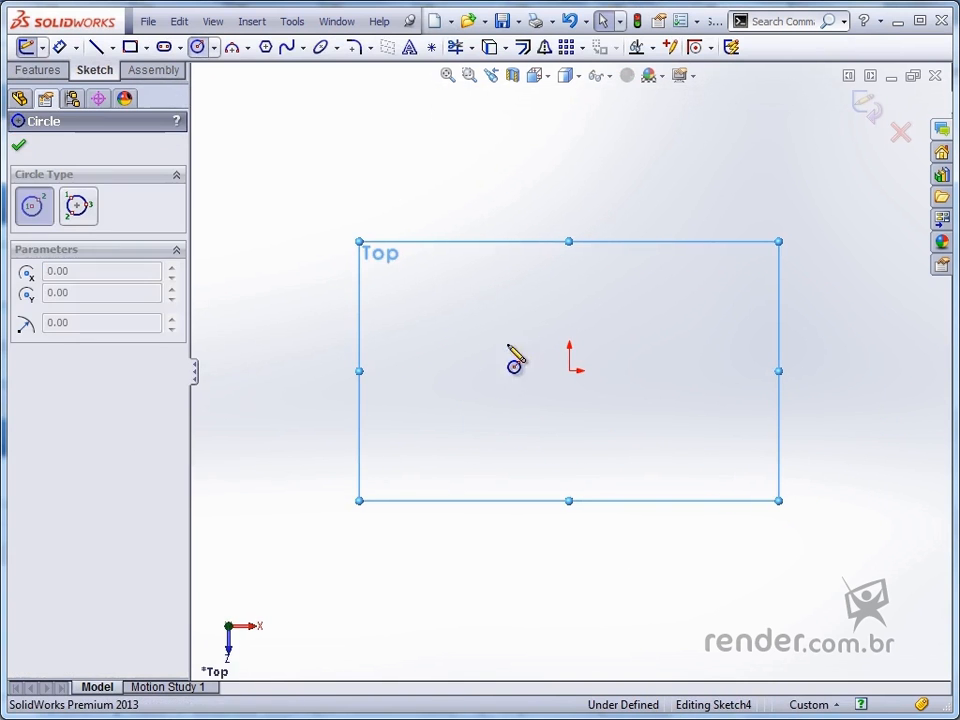
left_click(569, 370)
left_click(404, 356)
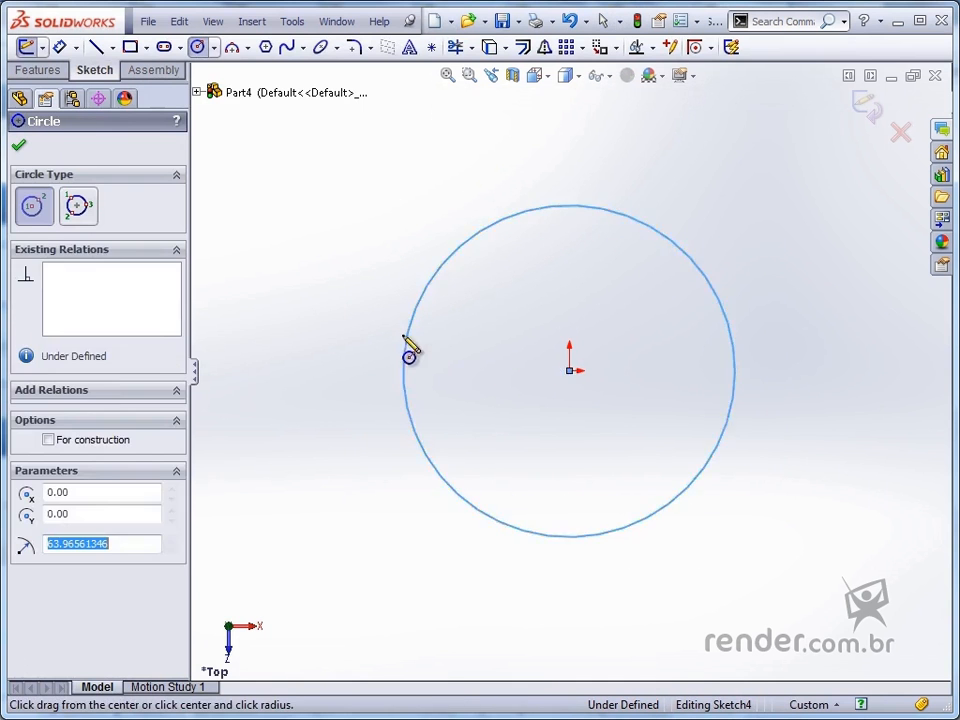
Step: Dimension the circle's diameter as 120 mm
left_click(60, 47)
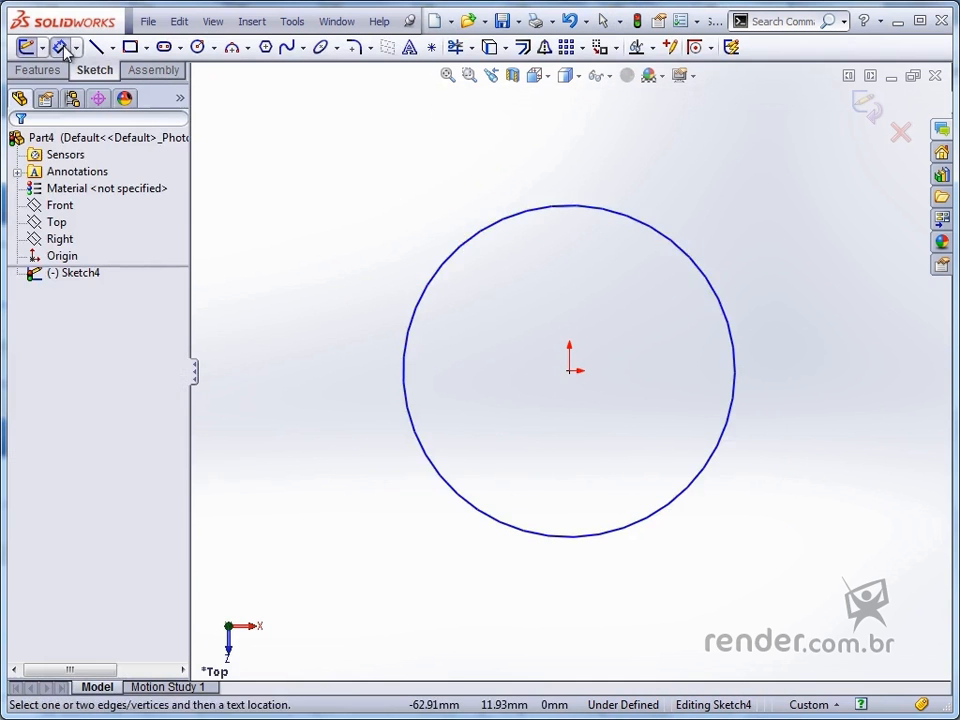
left_click(440, 232)
left_click(358, 207)
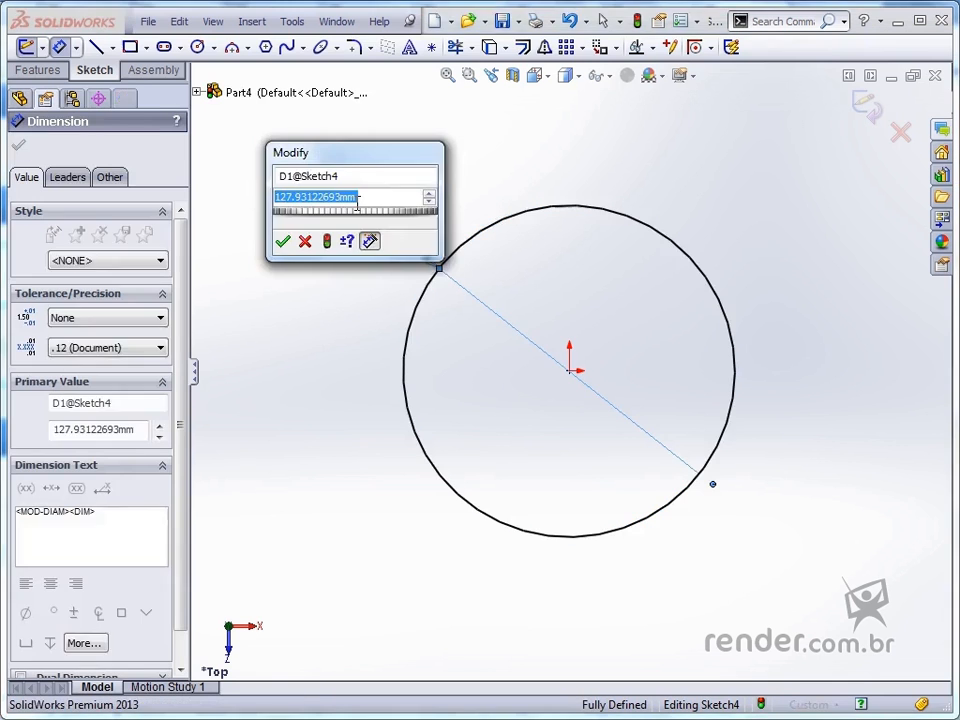
type("120")
key("Return")
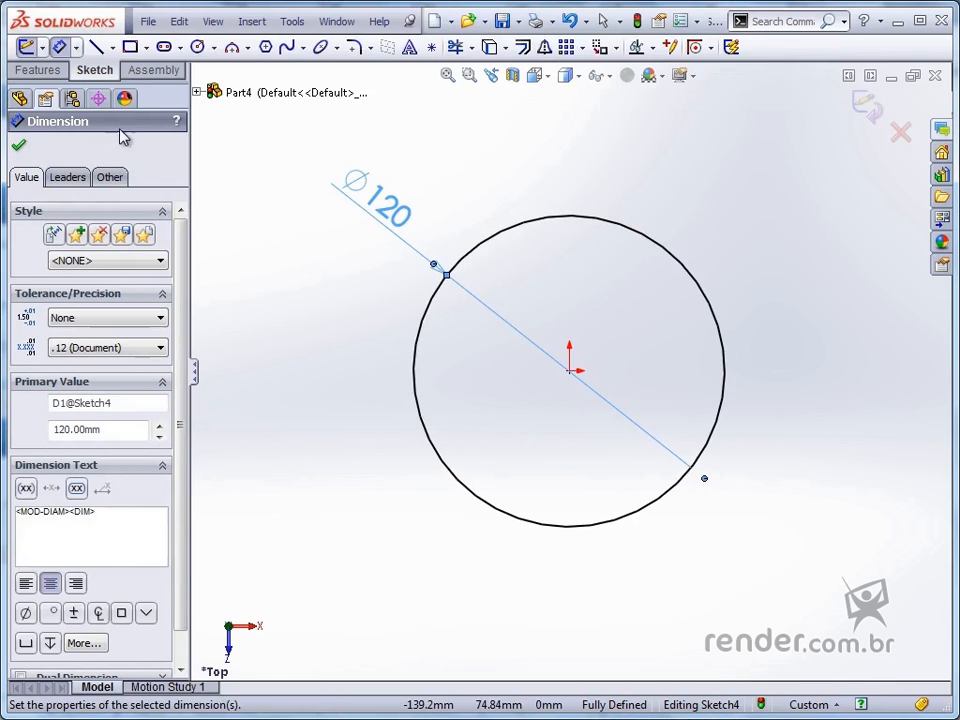
Step: Extrude the circle as a blind boss 50 mm deep
left_click(40, 71)
left_click(26, 47)
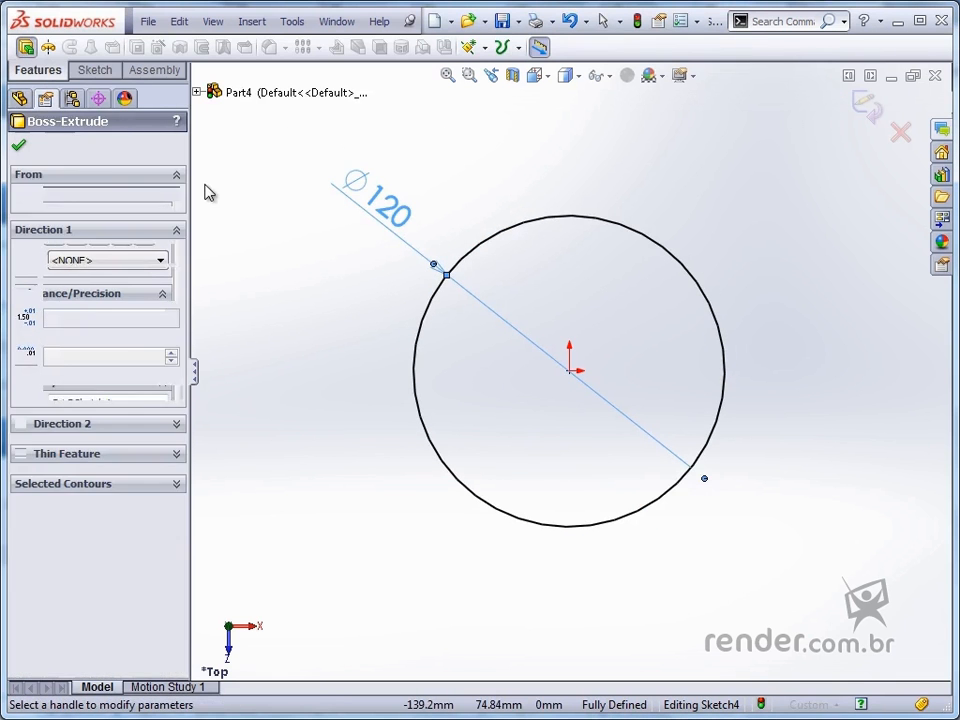
type("50")
key("Return")
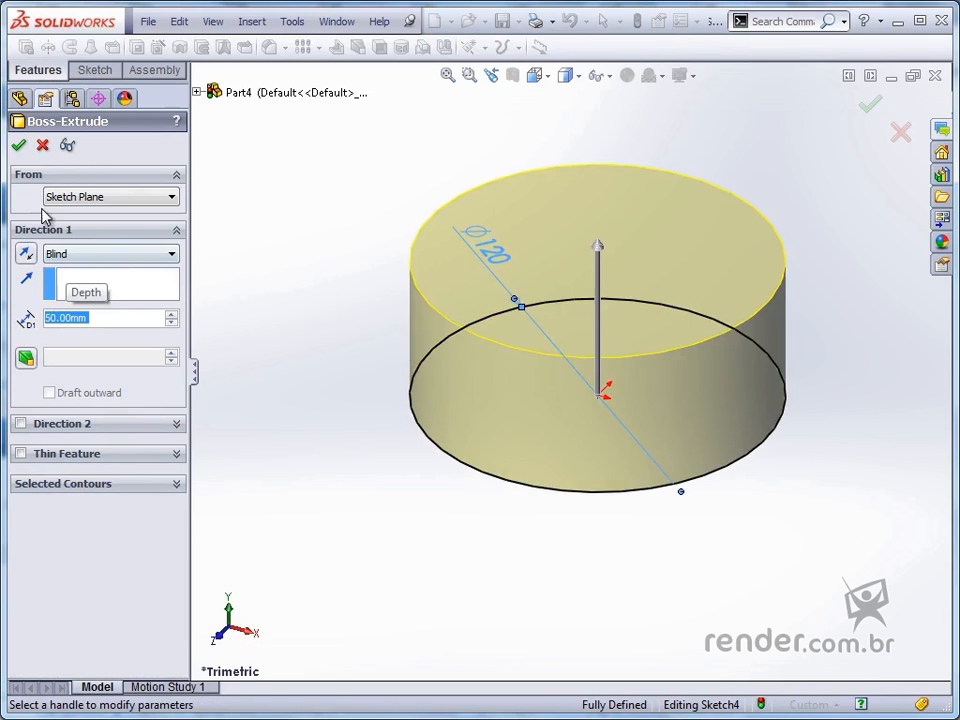
left_click(18, 147)
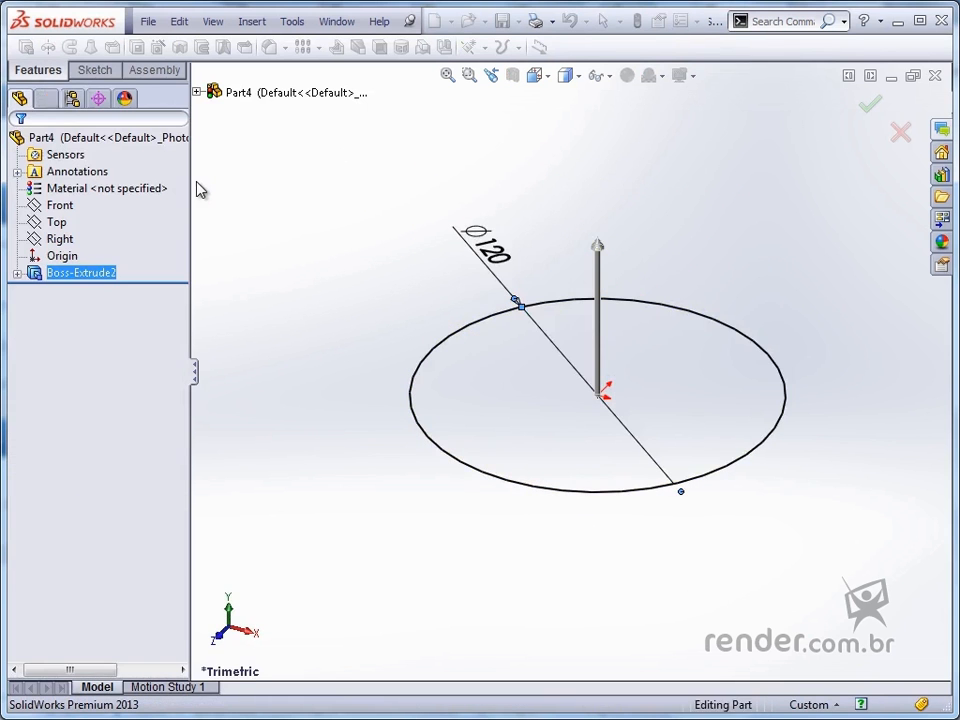
Step: Open a sketch on the cylinder's upper face and convert its circular edge into a sketch entity
left_click(536, 253)
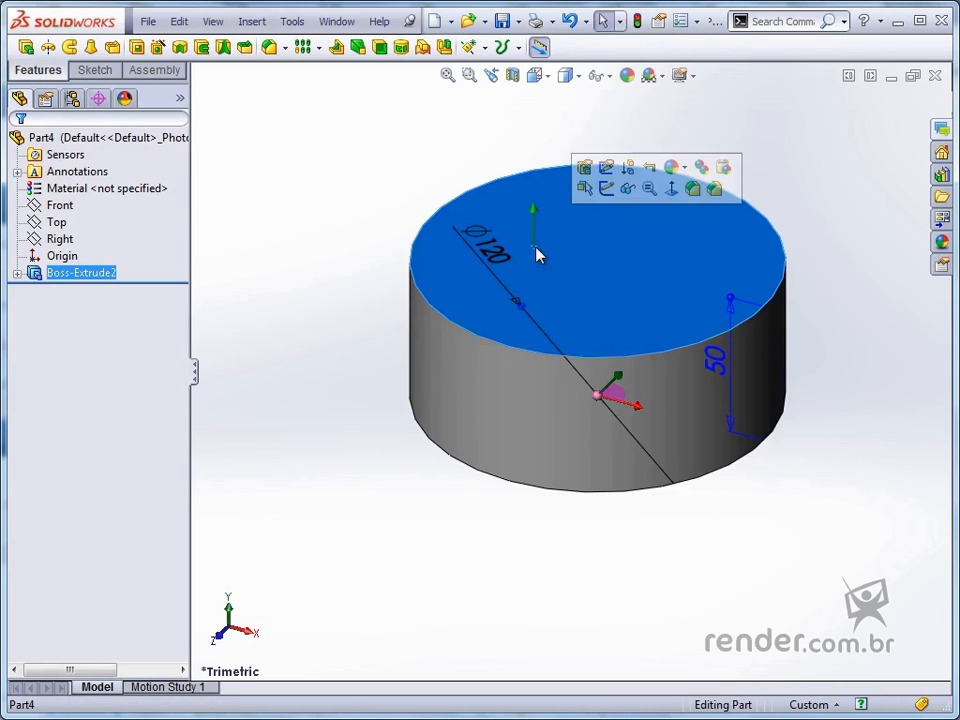
left_click(602, 191)
left_click(556, 166)
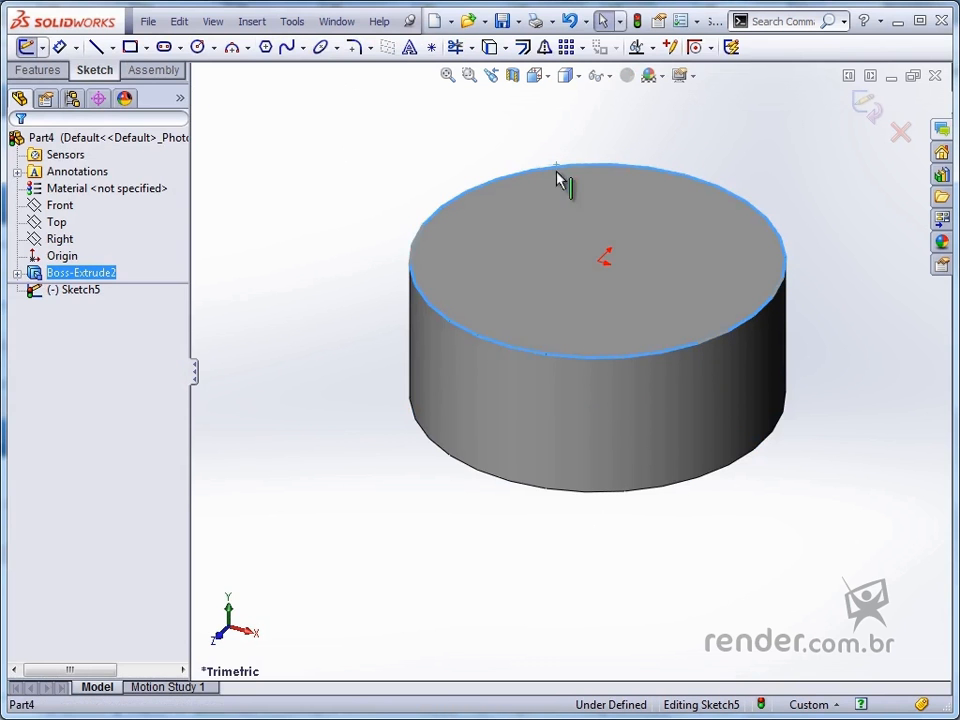
left_click(494, 49)
Step: Sketch a circle centred on the origin inside the converted edge and set its diameter to 26 mm
left_click(198, 47)
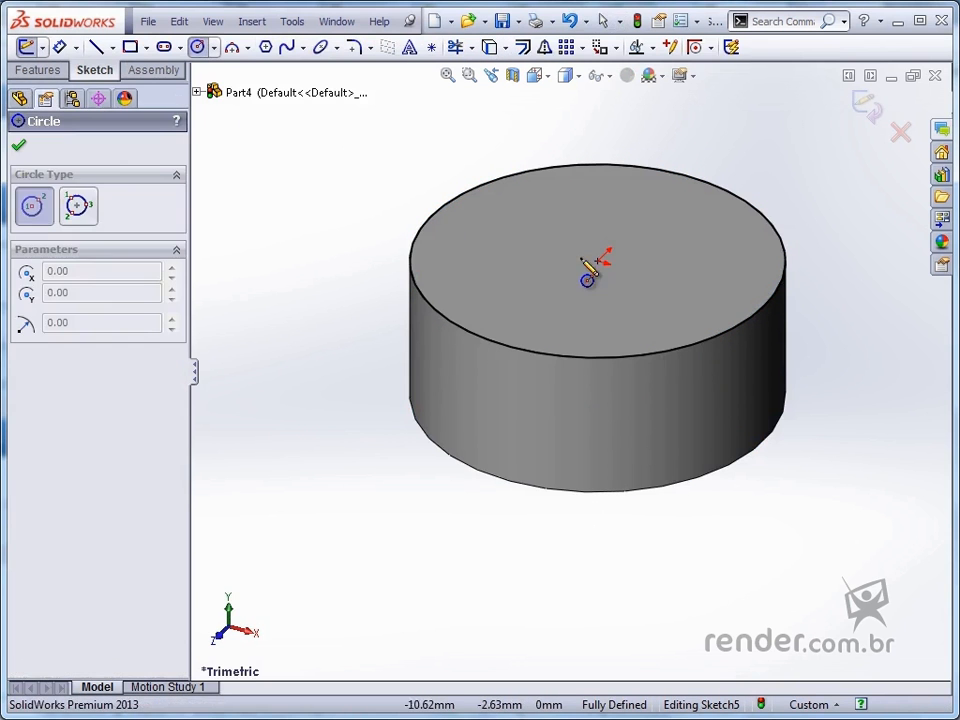
left_click(598, 261)
left_click(508, 286)
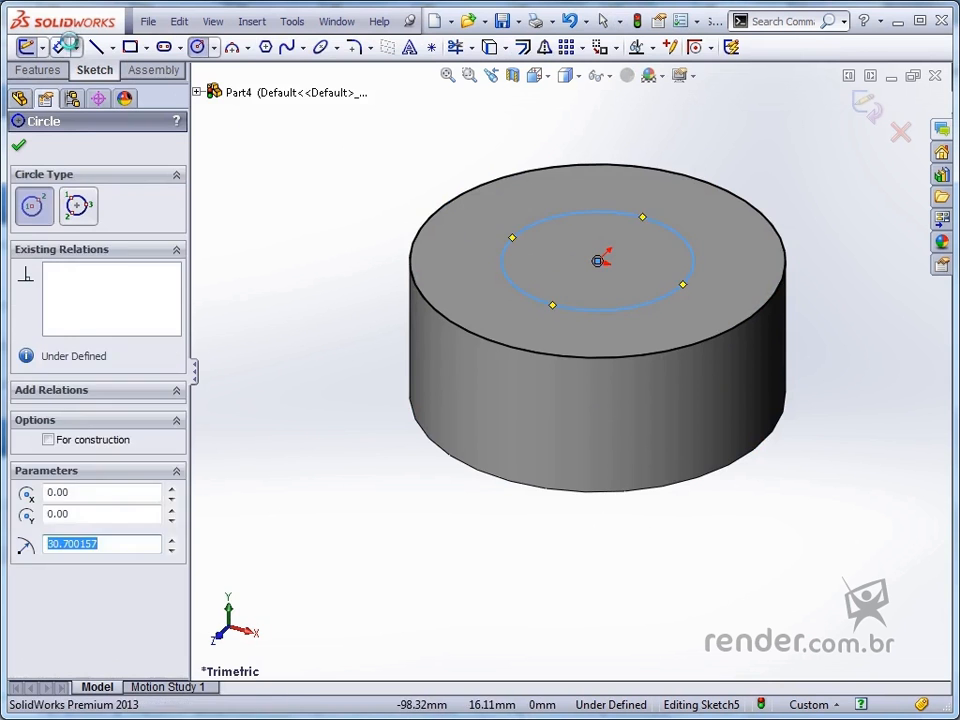
left_click(62, 46)
left_click(548, 233)
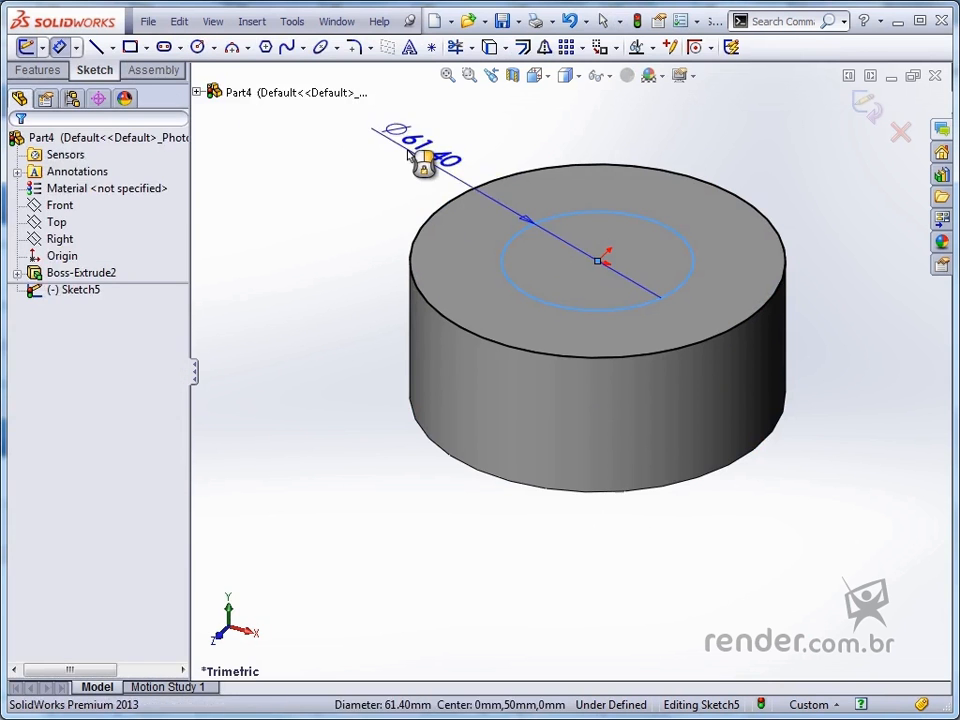
left_click(412, 163)
type("26")
key("Return")
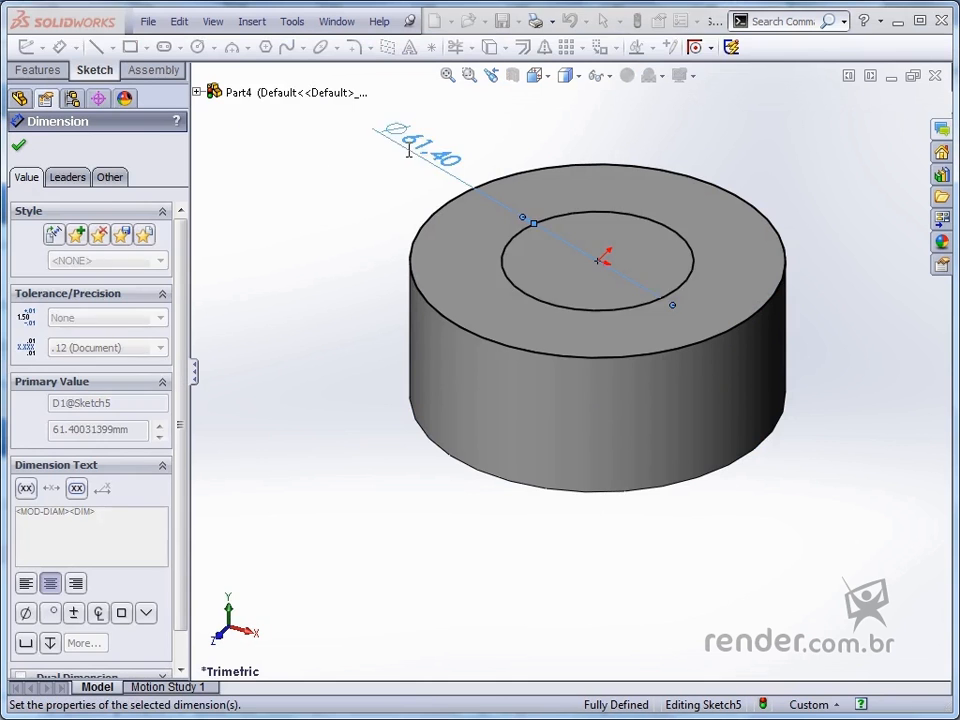
Step: Cut-extrude the ring between the 26 mm circle and the cylinder's outer edge to a blind depth of 15 mm
left_click(58, 71)
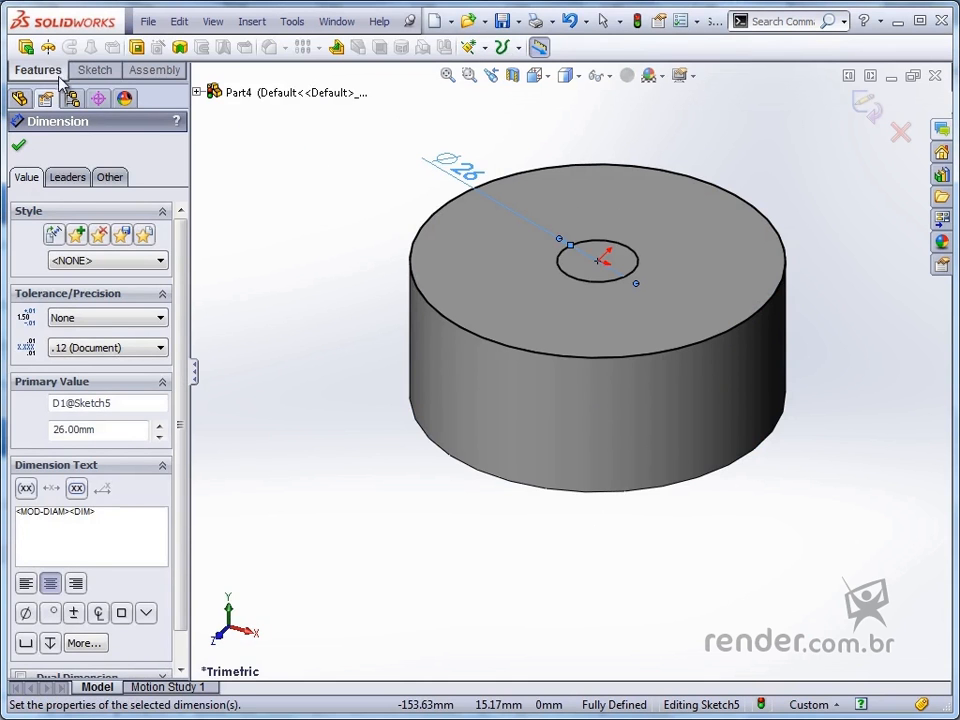
left_click(136, 47)
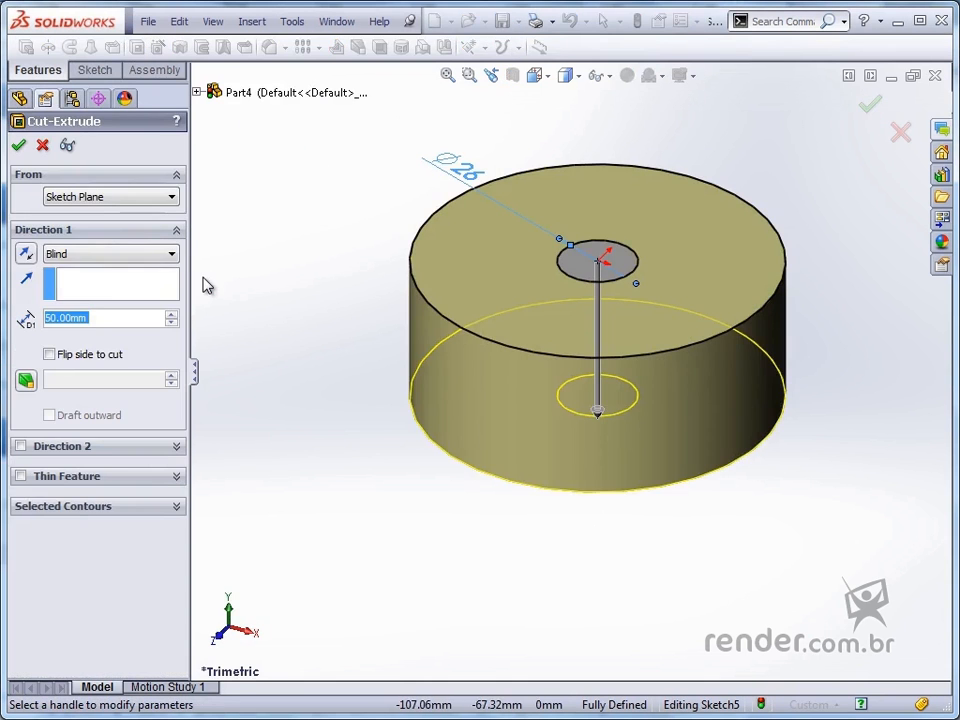
type("15")
key("Return")
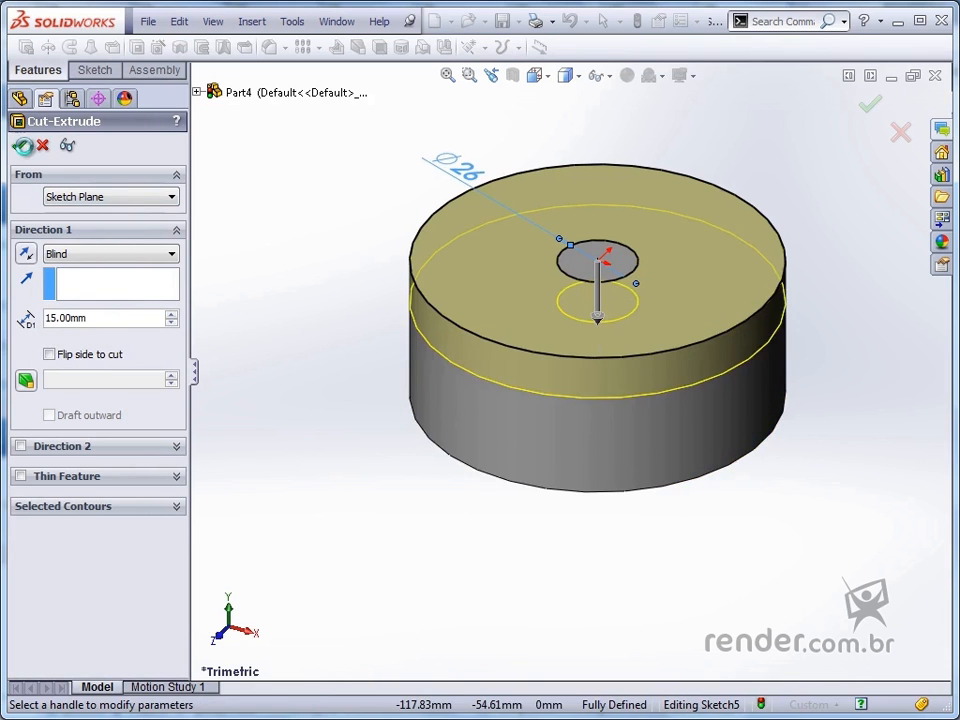
left_click(23, 145)
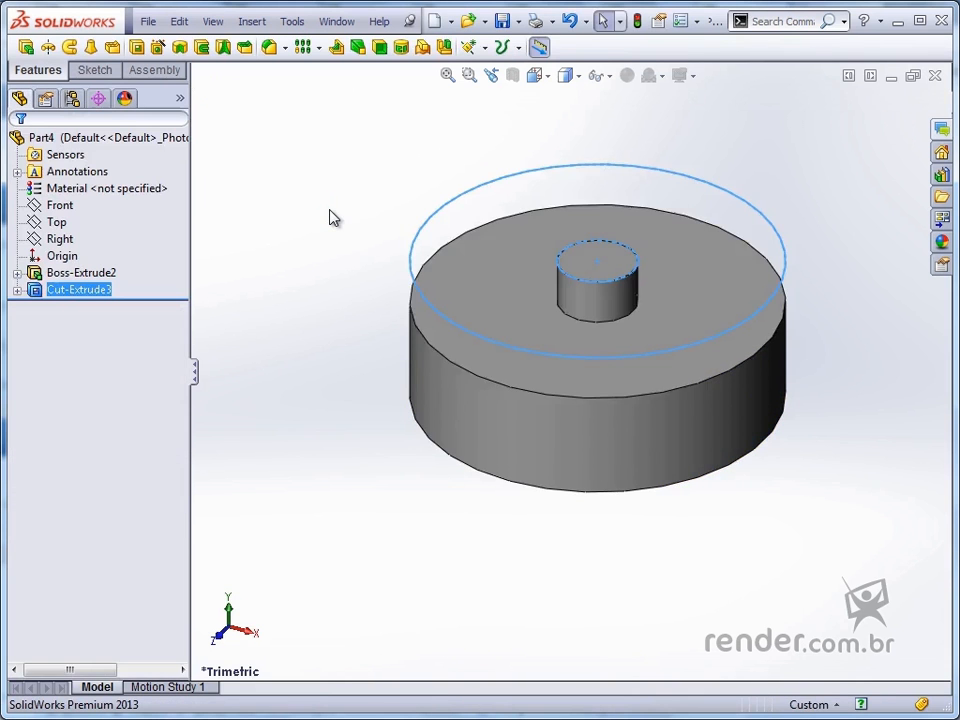
Step: Open a sketch on the ring-shaped face around the central boss and convert its outer circular edge into a sketch entity
left_click(494, 277)
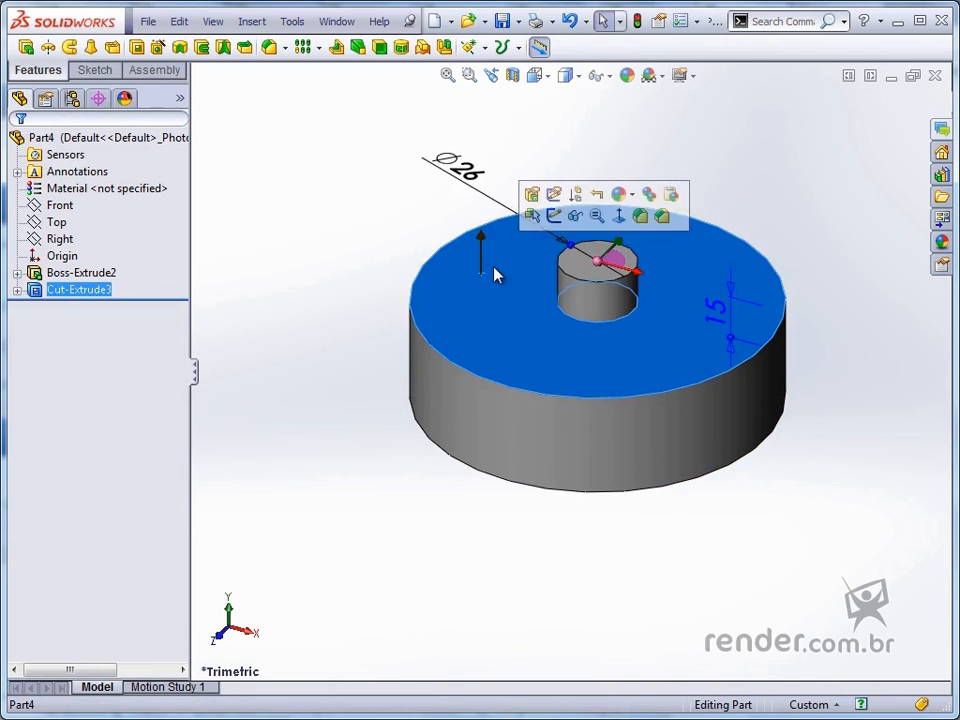
left_click(554, 216)
left_click(520, 218)
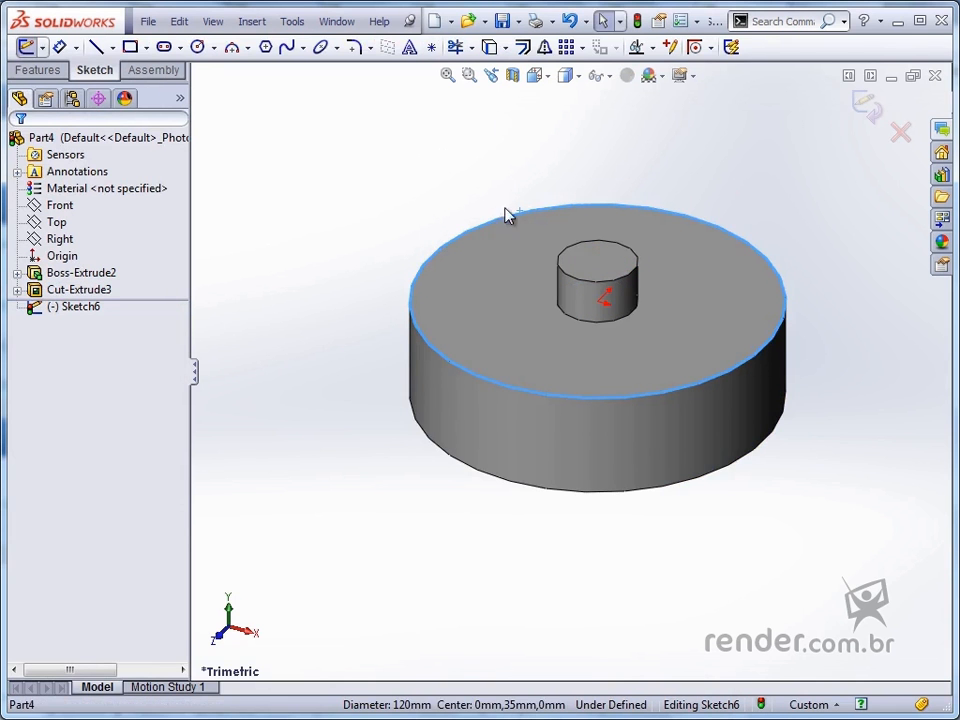
left_click(489, 48)
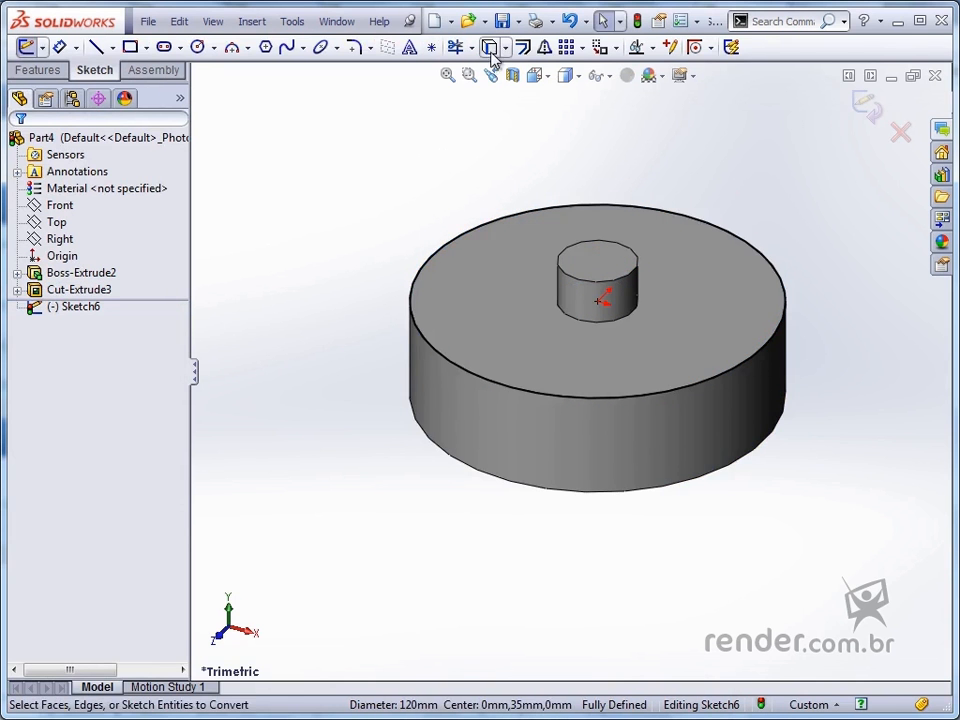
Step: Sketch a circle centred on the origin inside the converted edge and set its diameter to 60 mm
left_click(198, 48)
left_click(597, 301)
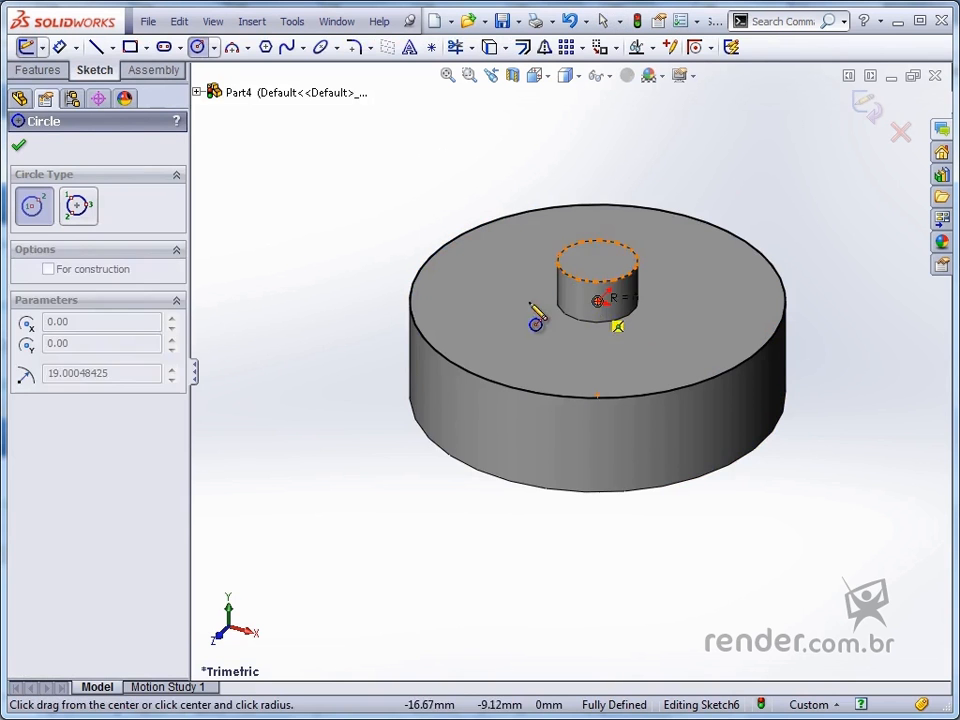
left_click(506, 321)
left_click(60, 48)
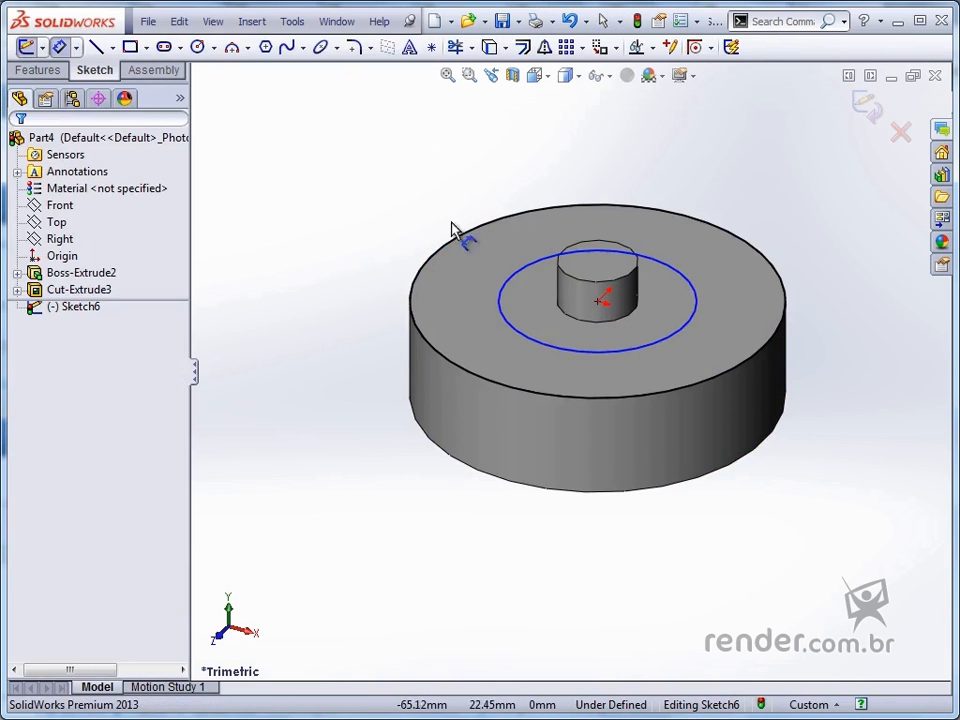
left_click(516, 291)
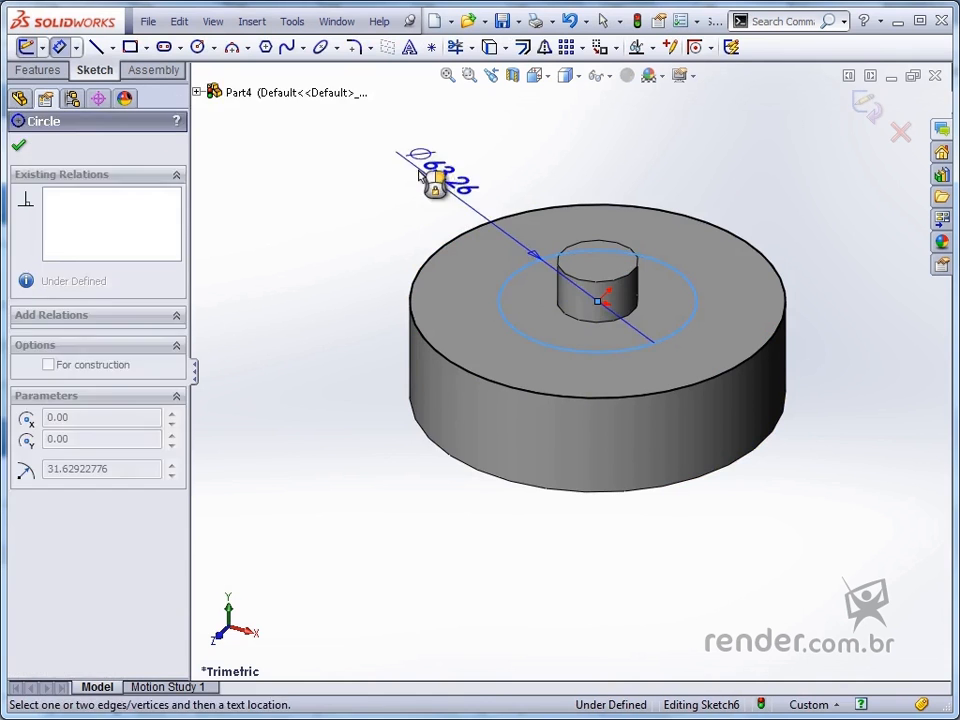
left_click(410, 166)
type("60")
key("Return")
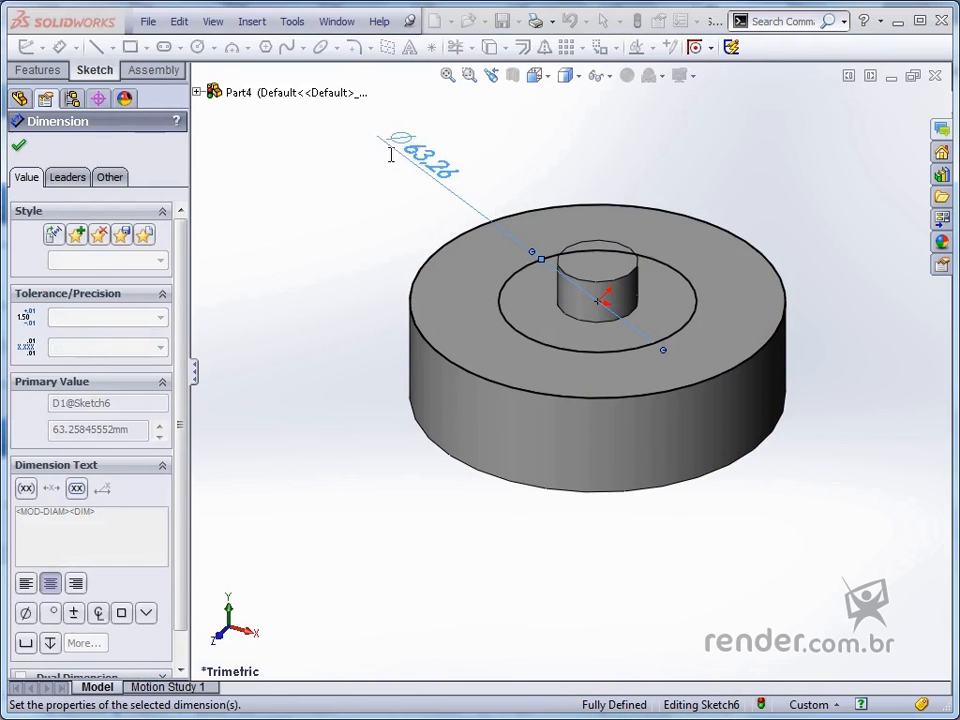
Step: Cut-extrude the ring outside the 60 mm circle to a blind depth of 20 mm
left_click(36, 70)
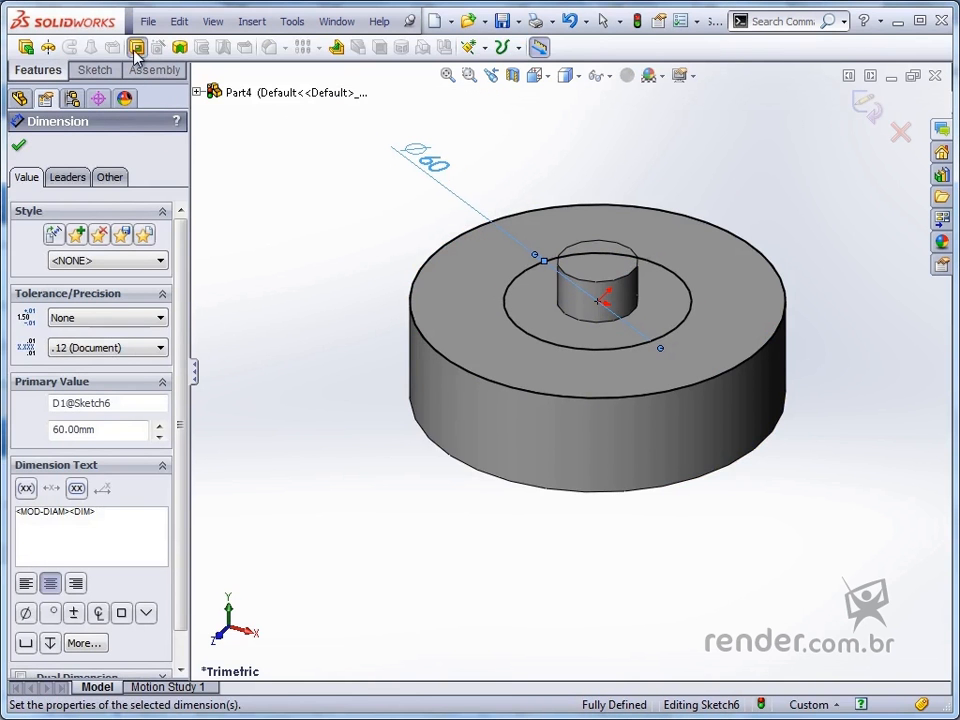
left_click(136, 47)
type("2")
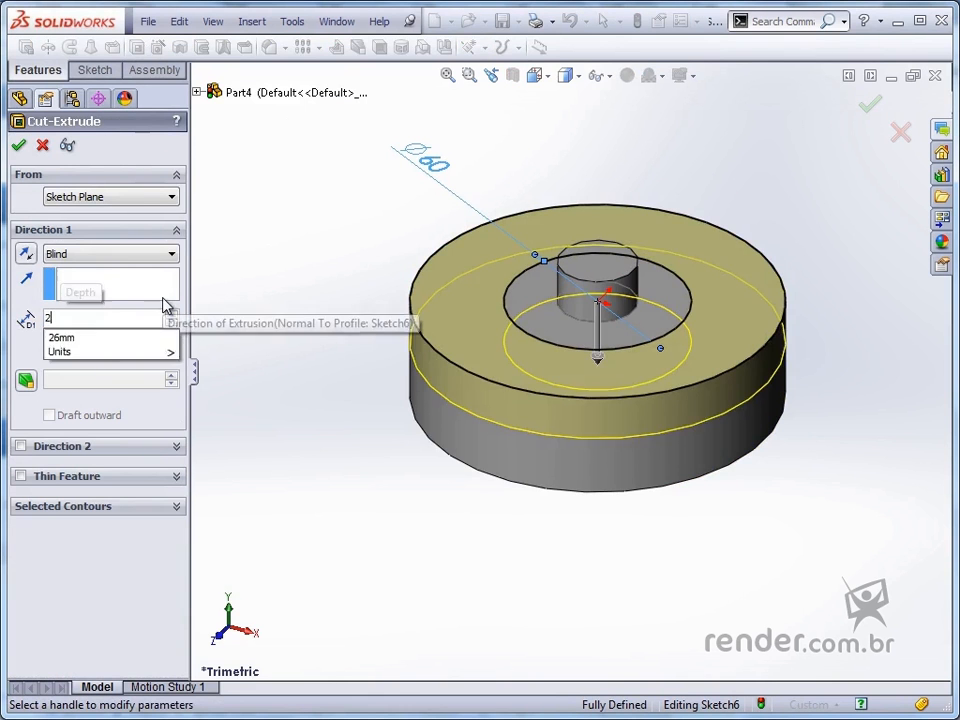
type("0")
key("Return")
left_click(19, 146)
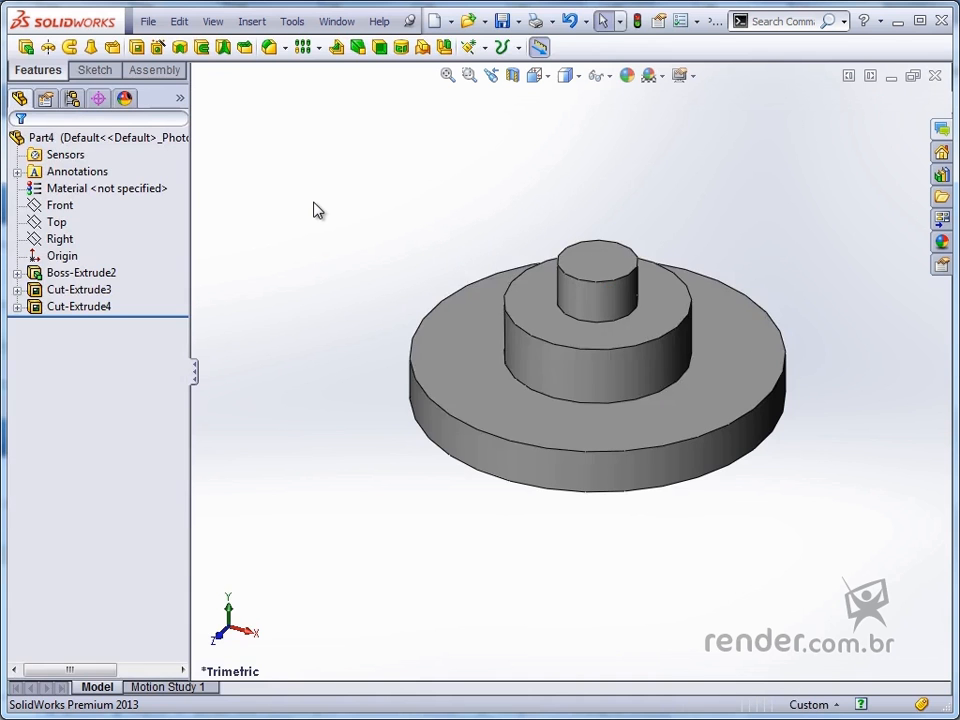
Step: Fillet the top and base edges of both upper steps and the base disc's upper rim with a 1 mm radius
key("ctrl+7")
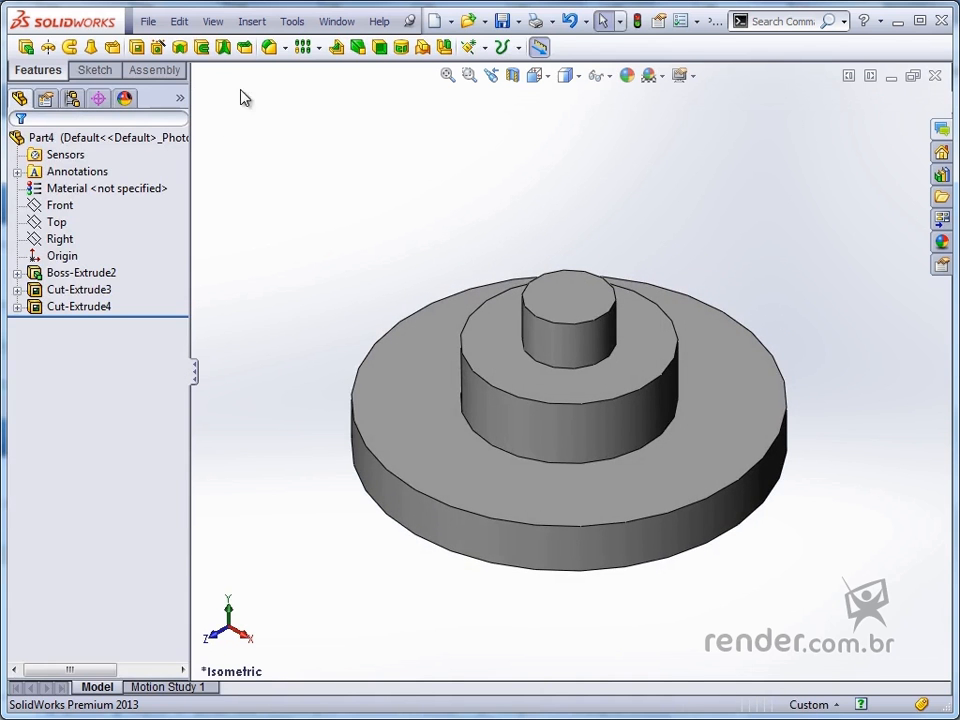
left_click(268, 50)
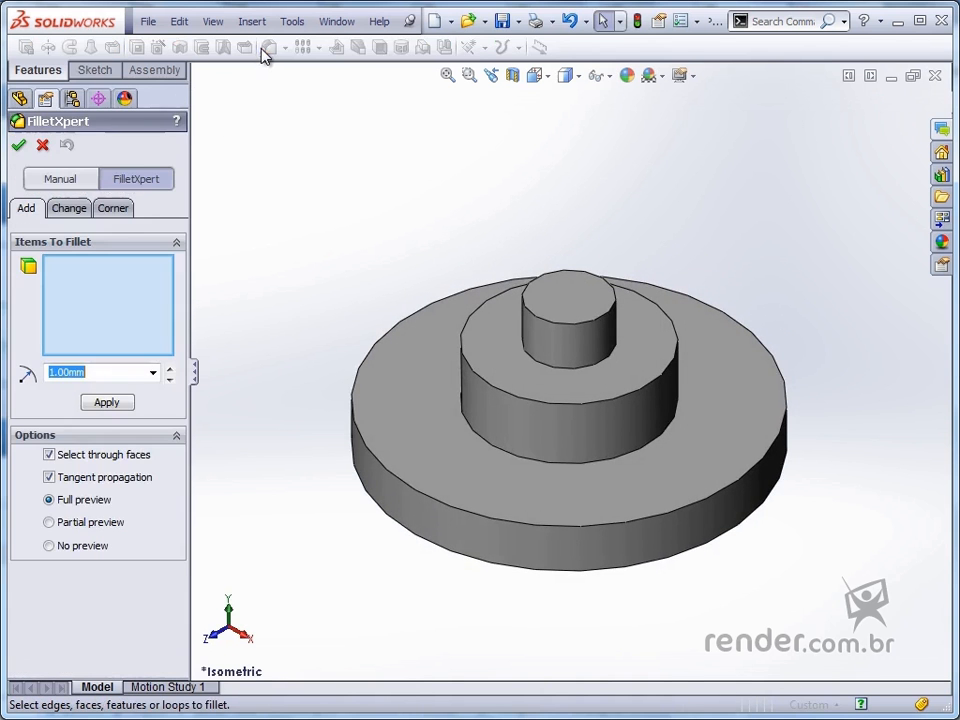
left_click(540, 322)
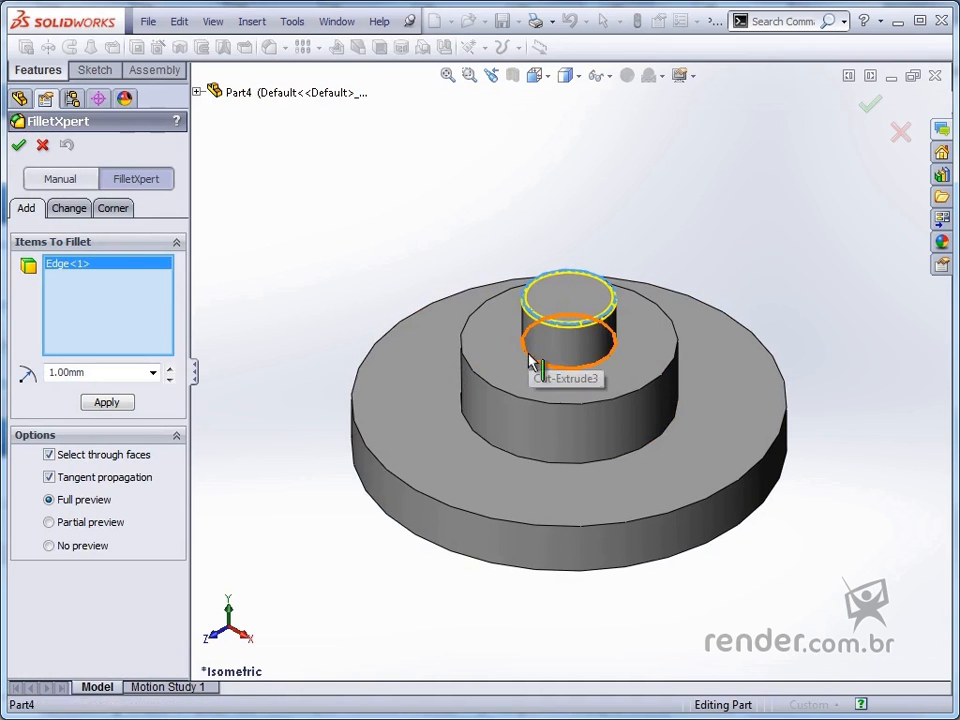
left_click(493, 389)
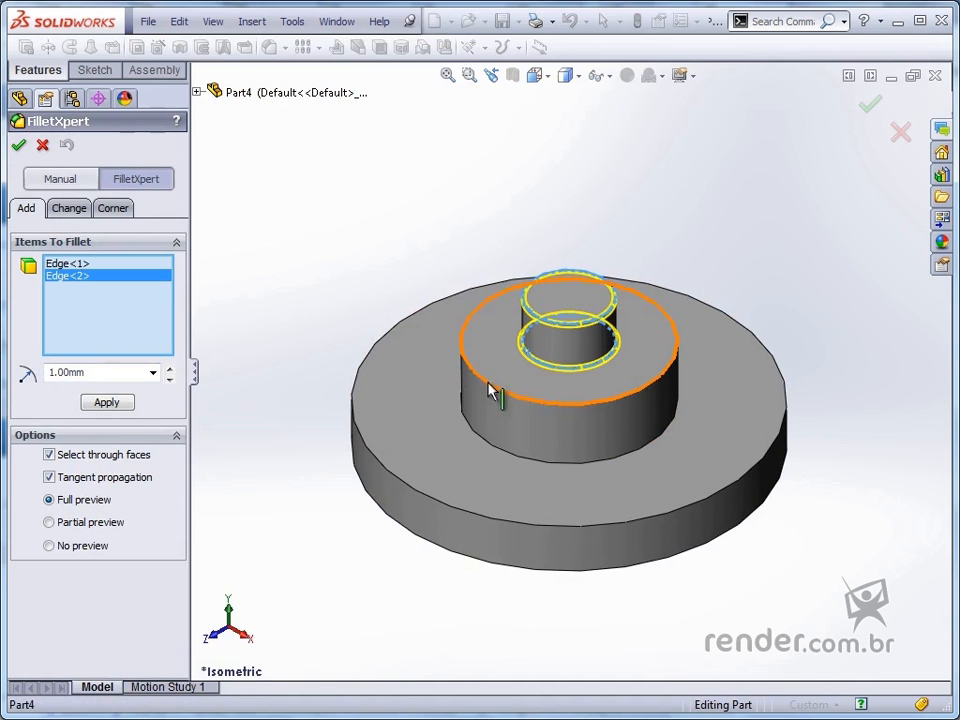
left_click(472, 441)
left_click(393, 476)
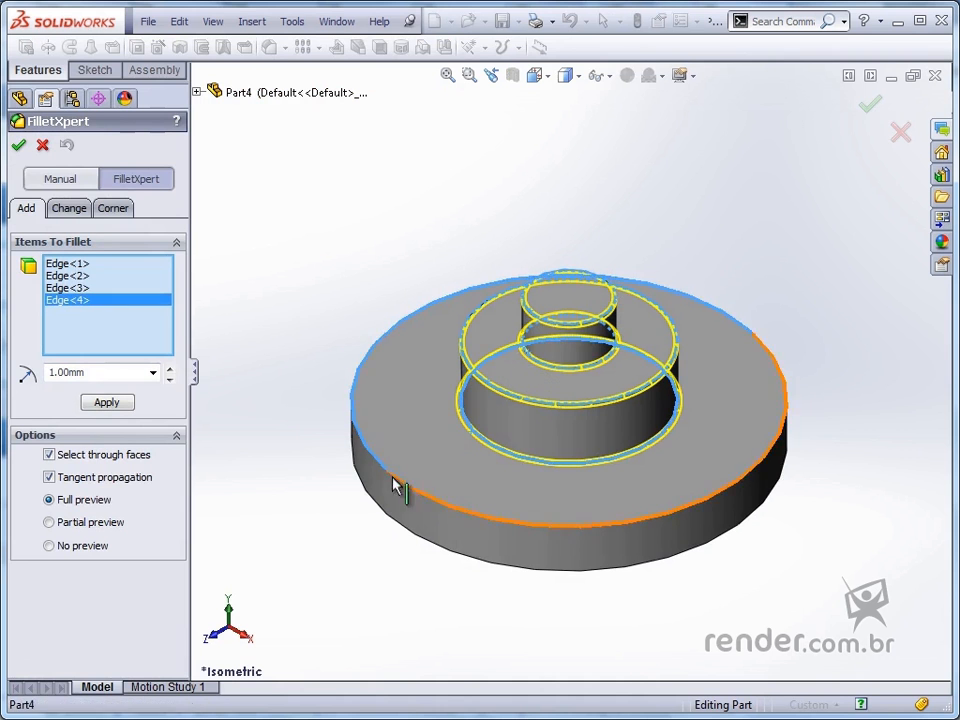
left_click(392, 477)
left_click(18, 145)
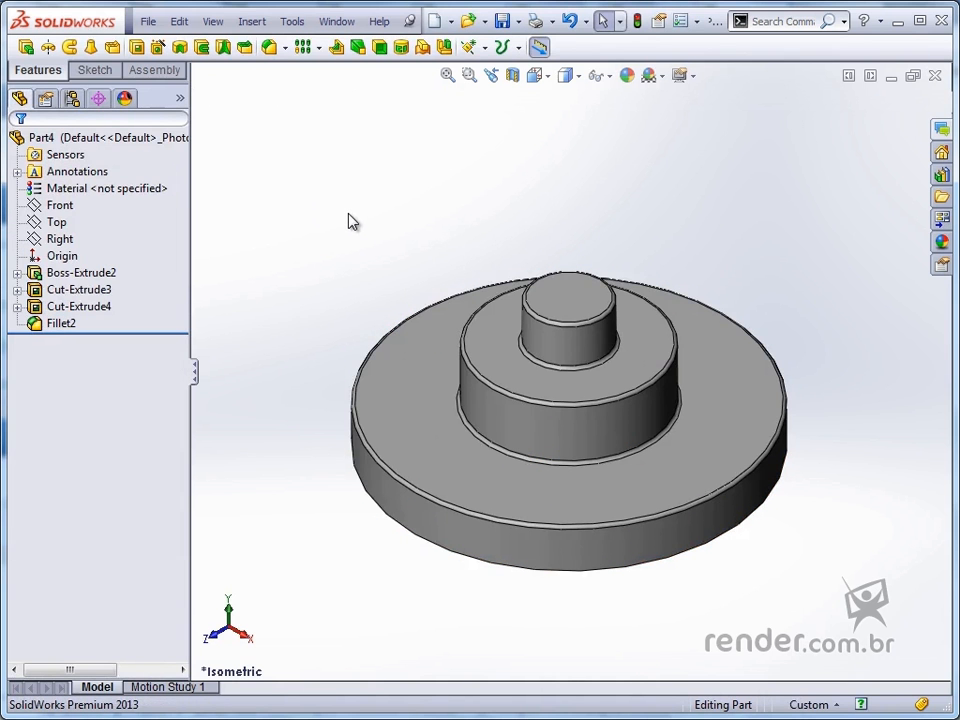
Step: Create a new part document and open a sketch on the Top plane
left_click(434, 21)
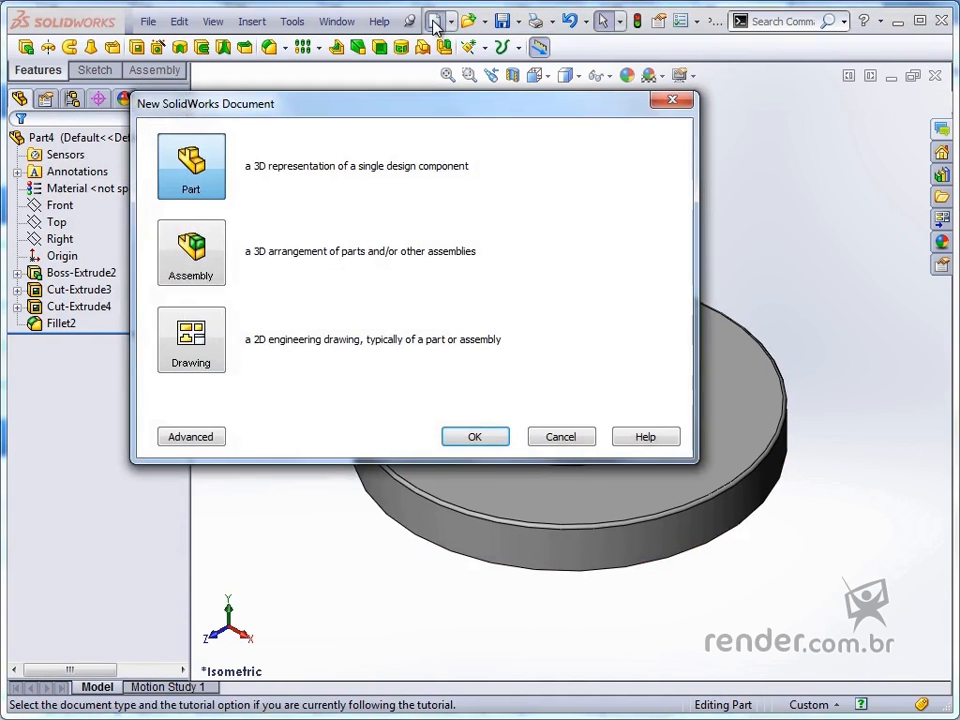
left_click(470, 440)
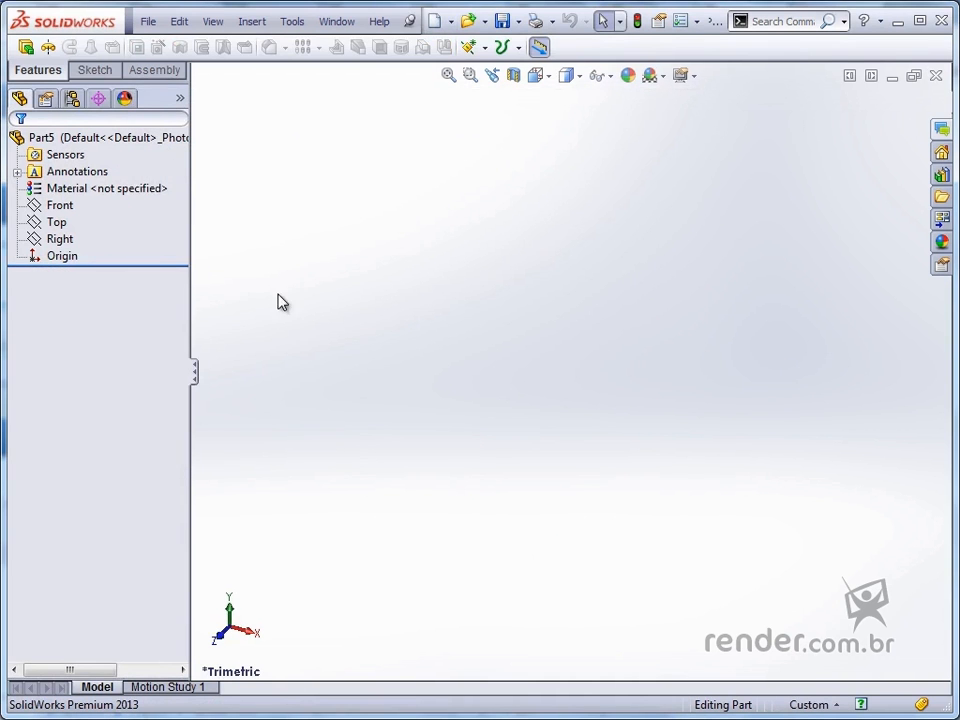
left_click(56, 222)
left_click(68, 193)
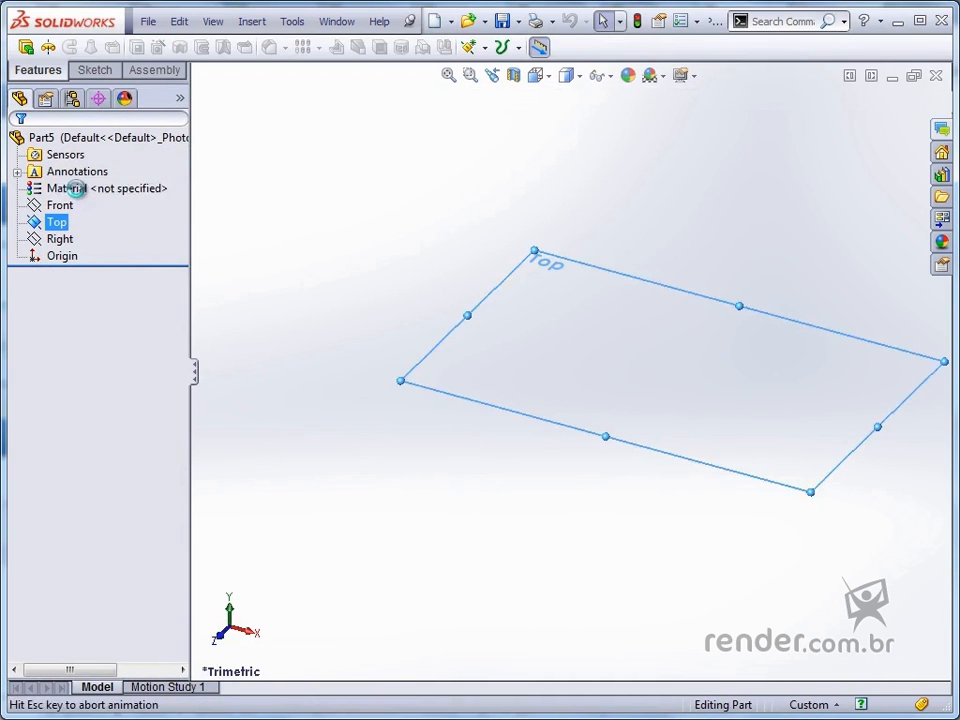
Step: Sketch a circle centred on the origin and set its diameter to 120 mm
left_click(197, 47)
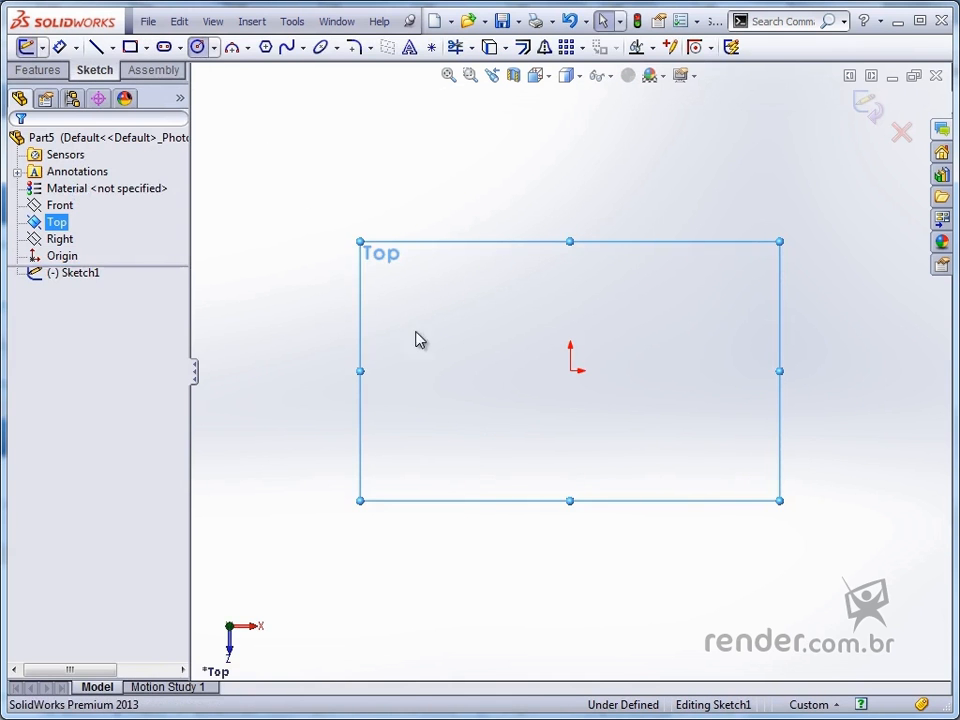
left_click(570, 371)
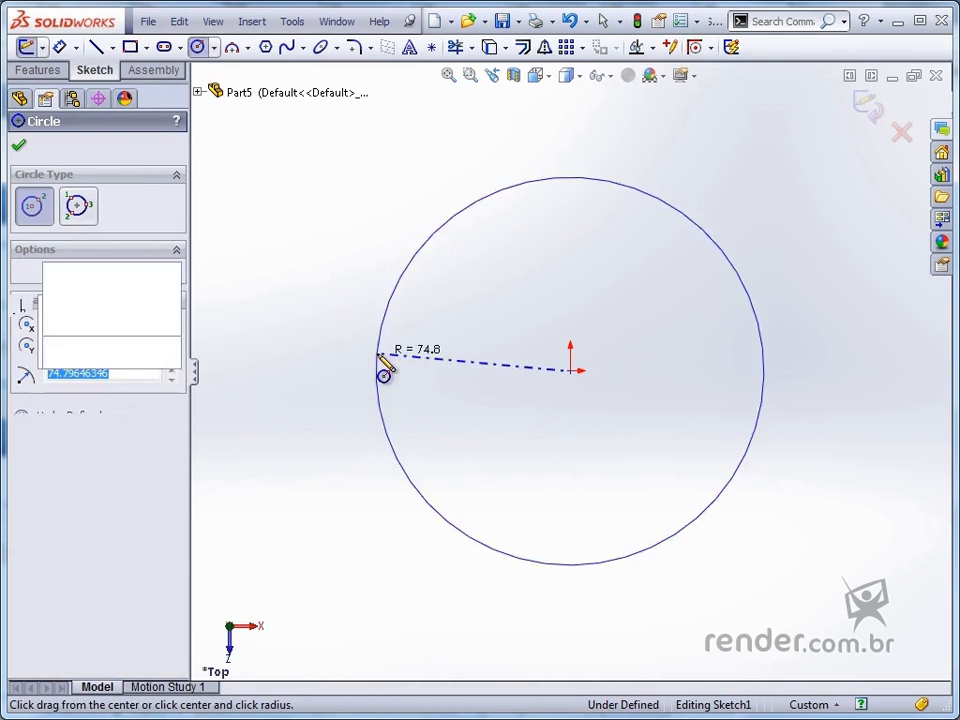
left_click(378, 369)
left_click(59, 47)
left_click(408, 262)
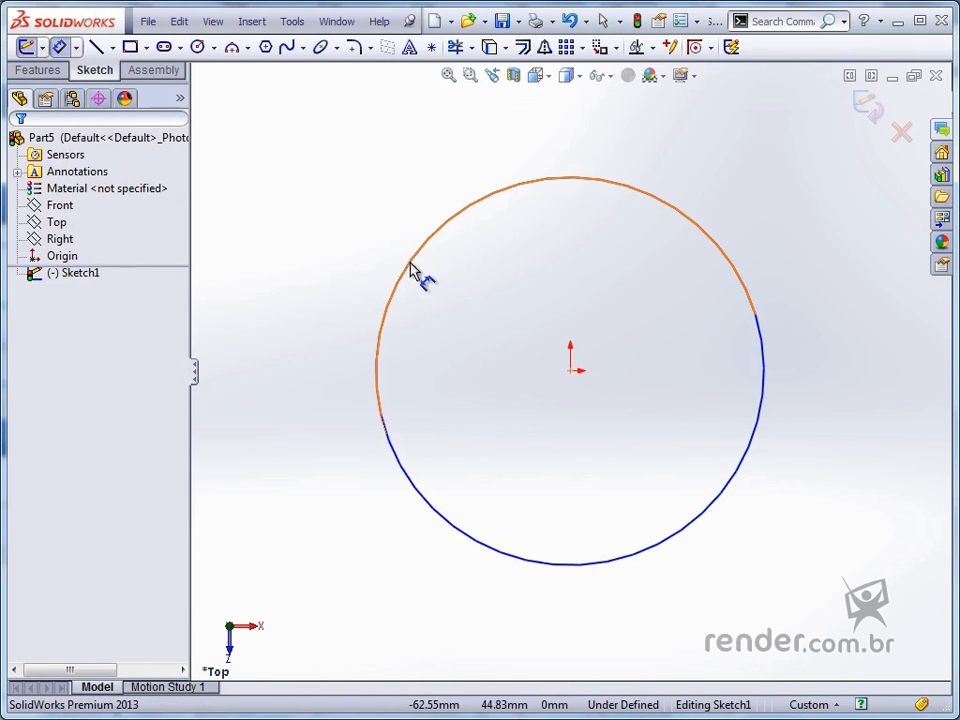
left_click(333, 232)
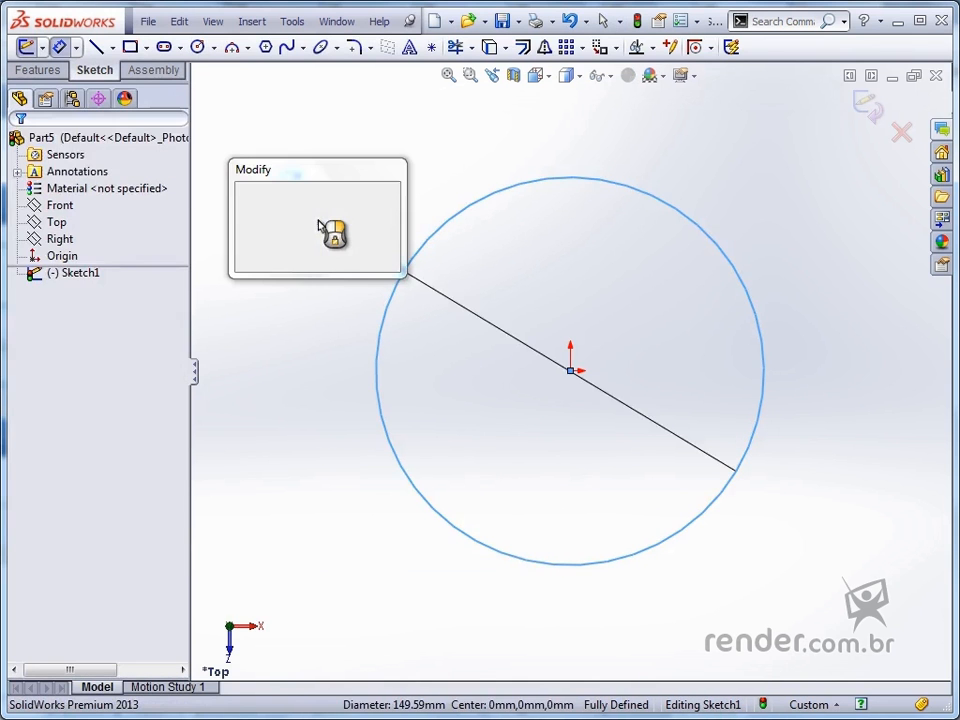
type("120")
key("Return")
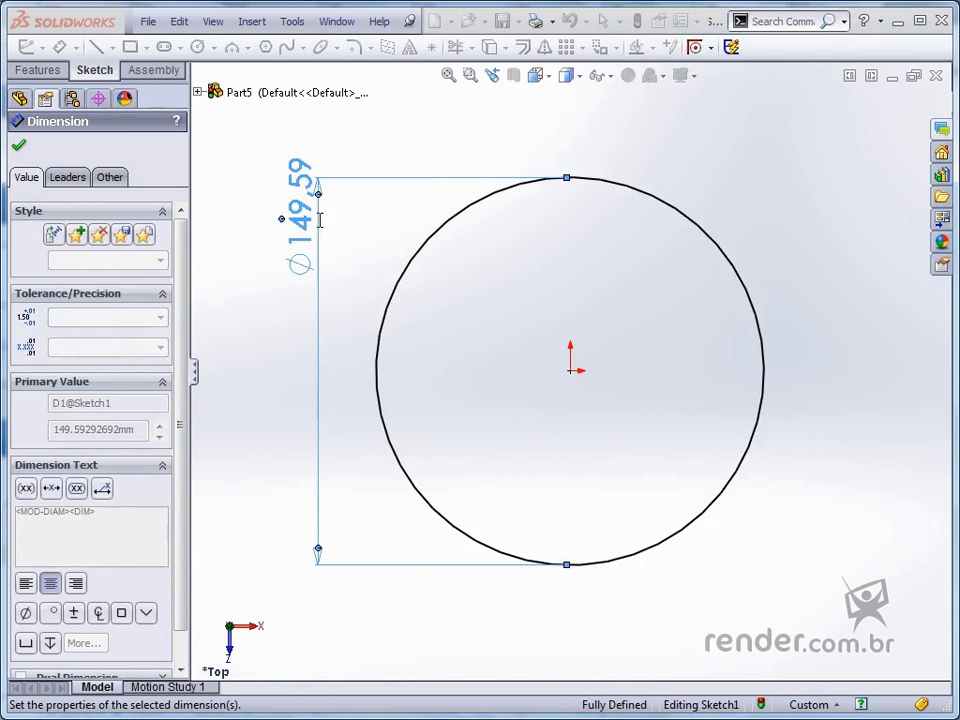
Step: Extrude the 120 mm circle as a blind boss 15 mm deep
left_click(30, 70)
left_click(25, 47)
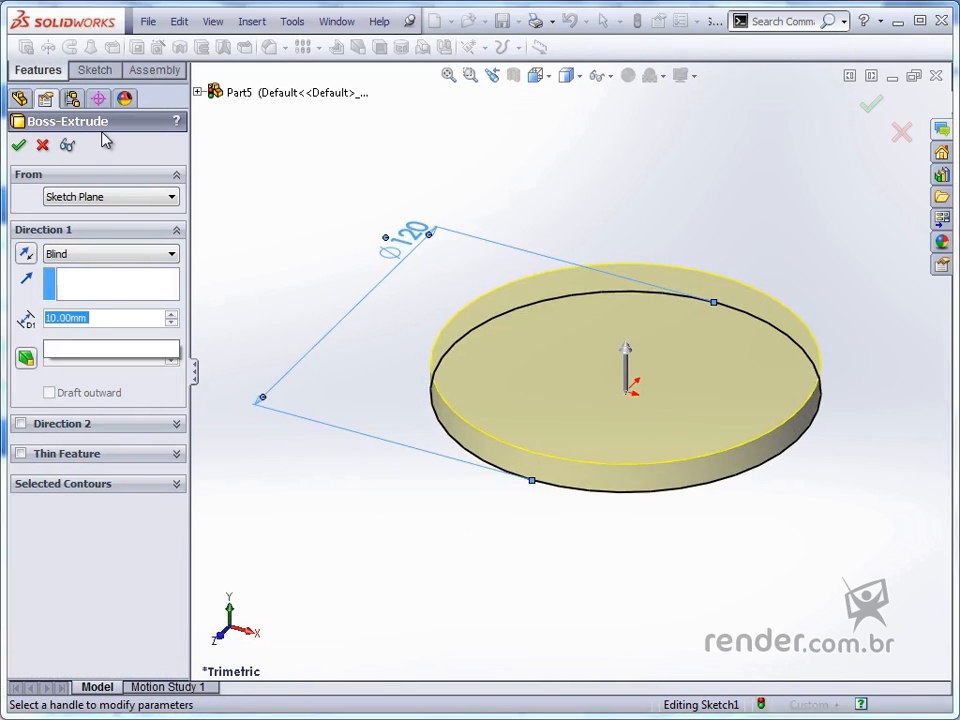
type("15")
key("Return")
left_click(18, 146)
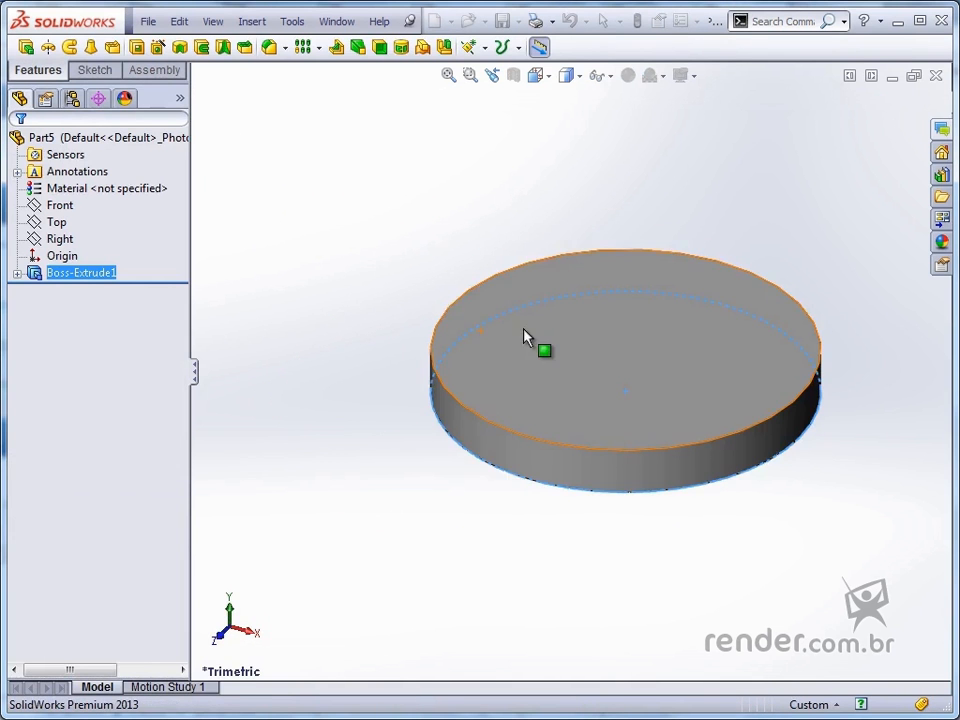
Step: Open a sketch on the disc's upper face and sketch a circle about 67 mm in diameter centred on the origin
left_click(525, 336)
left_click(596, 268)
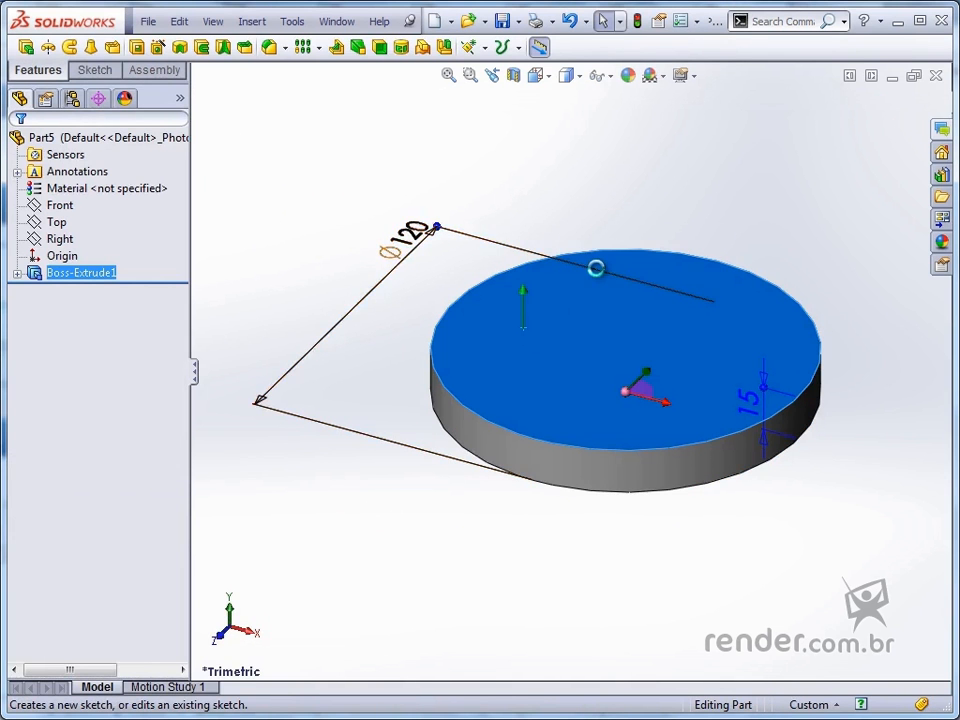
left_click(197, 48)
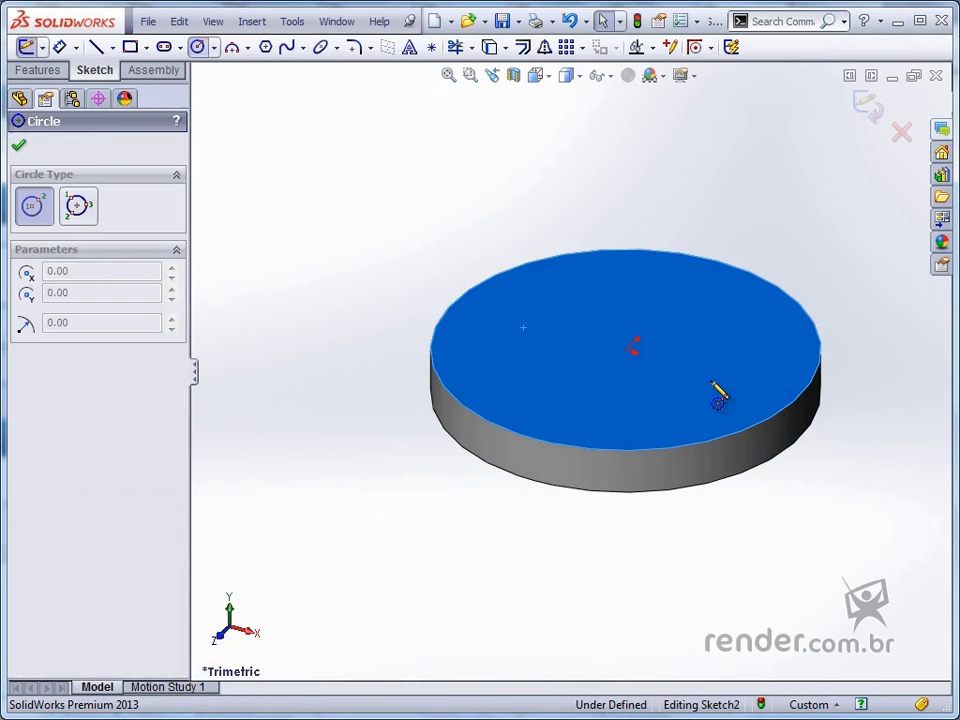
left_click(634, 348)
left_click(520, 354)
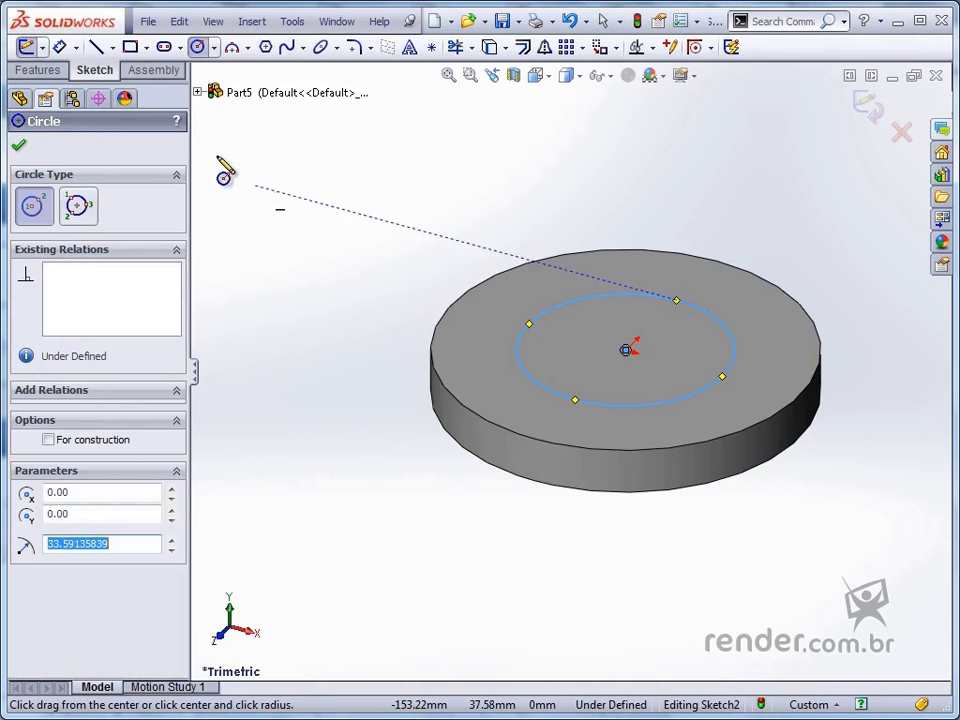
Step: Dimension the circle sketched on the base disc's upper face and set its diameter to 60 mm
left_click(59, 47)
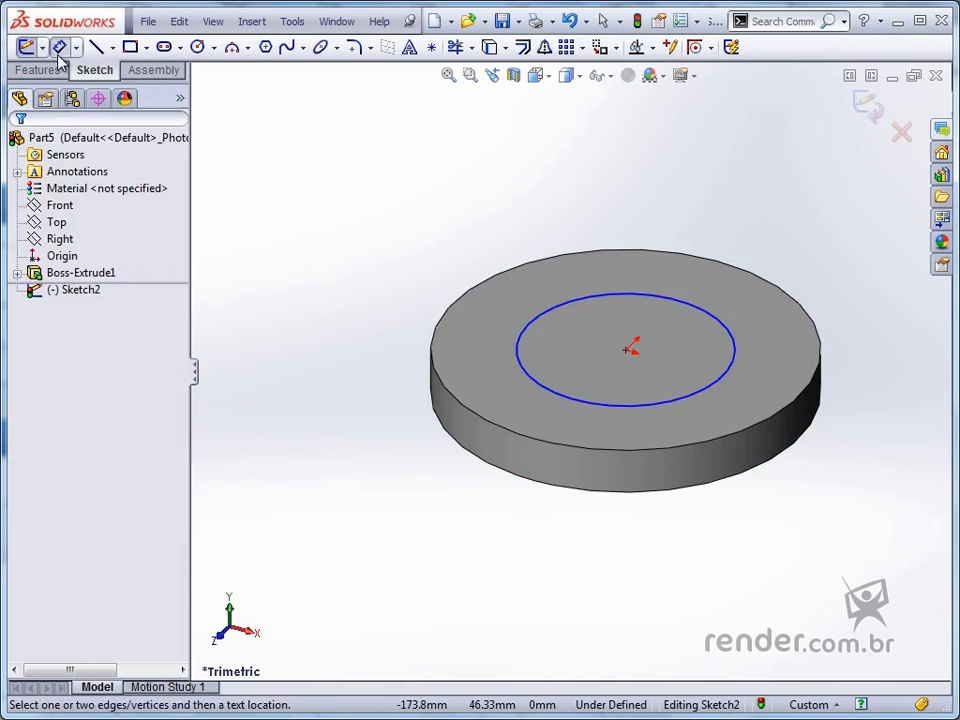
left_click(563, 316)
left_click(467, 214)
type("60")
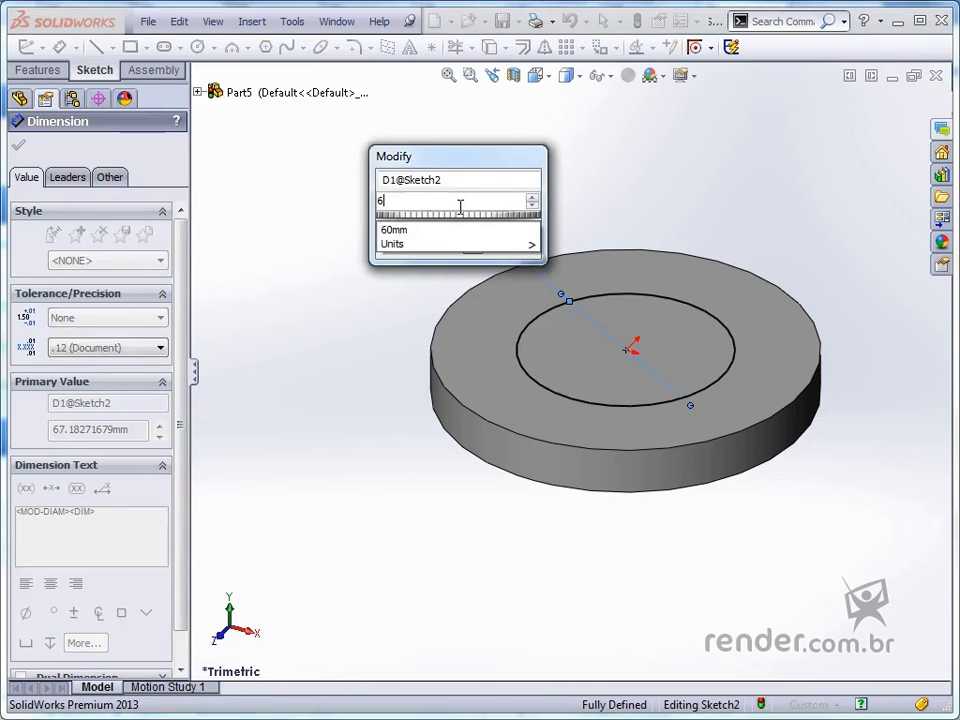
key("Return")
Step: Extrude the 60 mm circle upward as a blind boss 20 mm deep, merged with the base disc
left_click(40, 70)
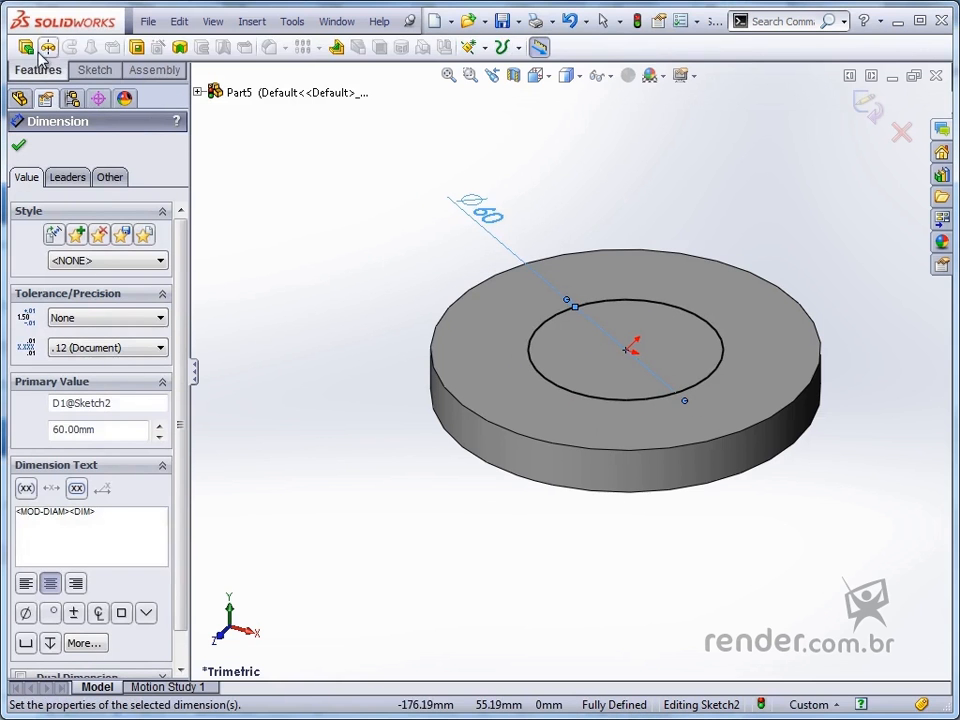
left_click(30, 46)
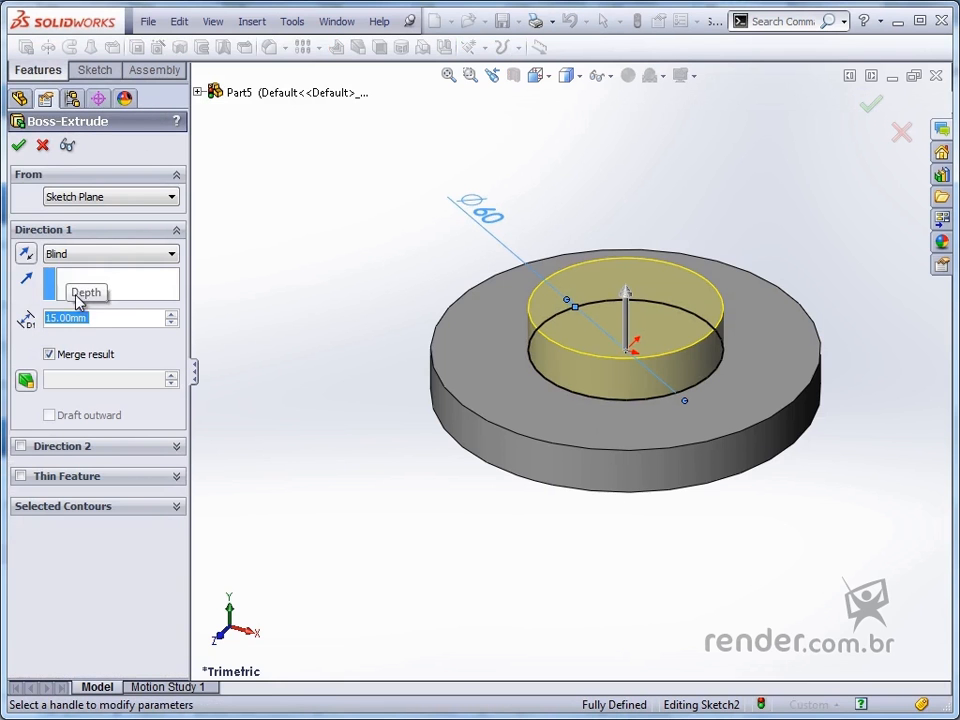
type("20")
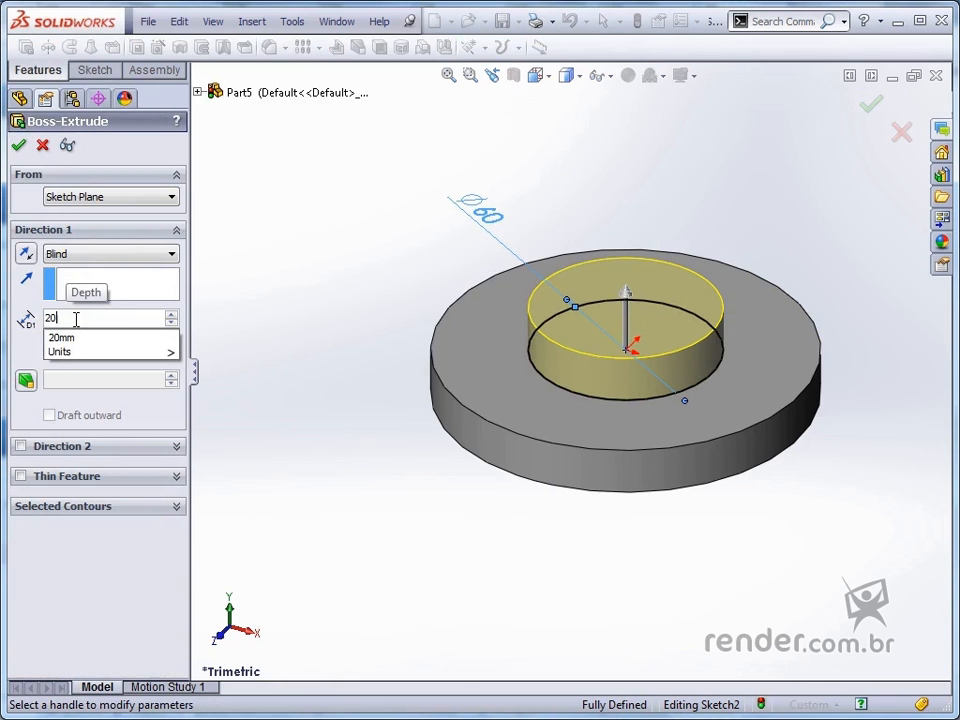
key("Return")
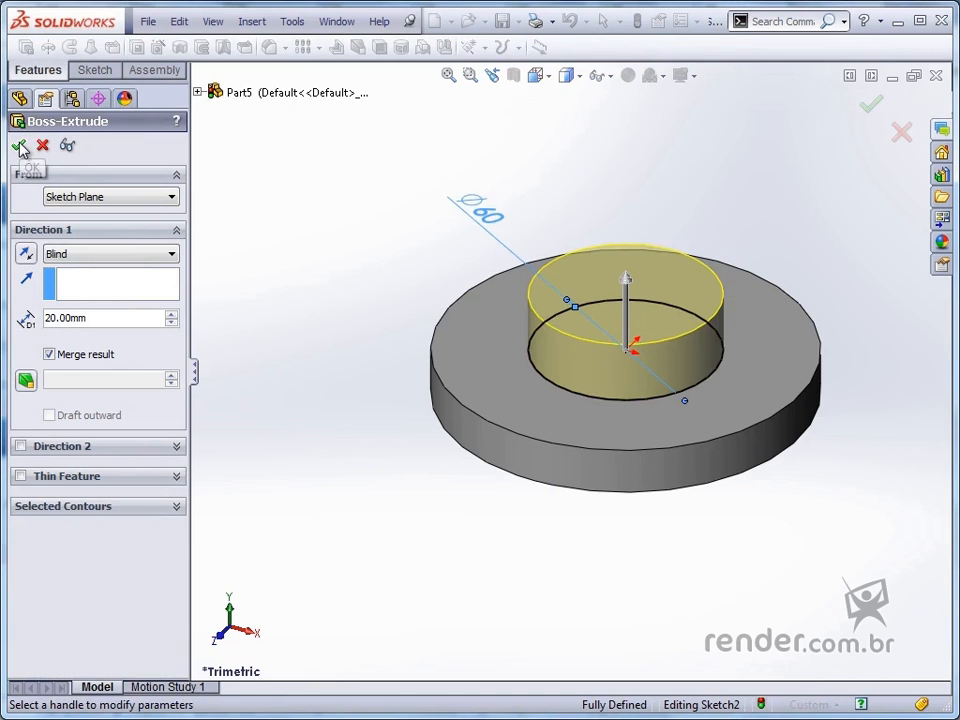
key("Return")
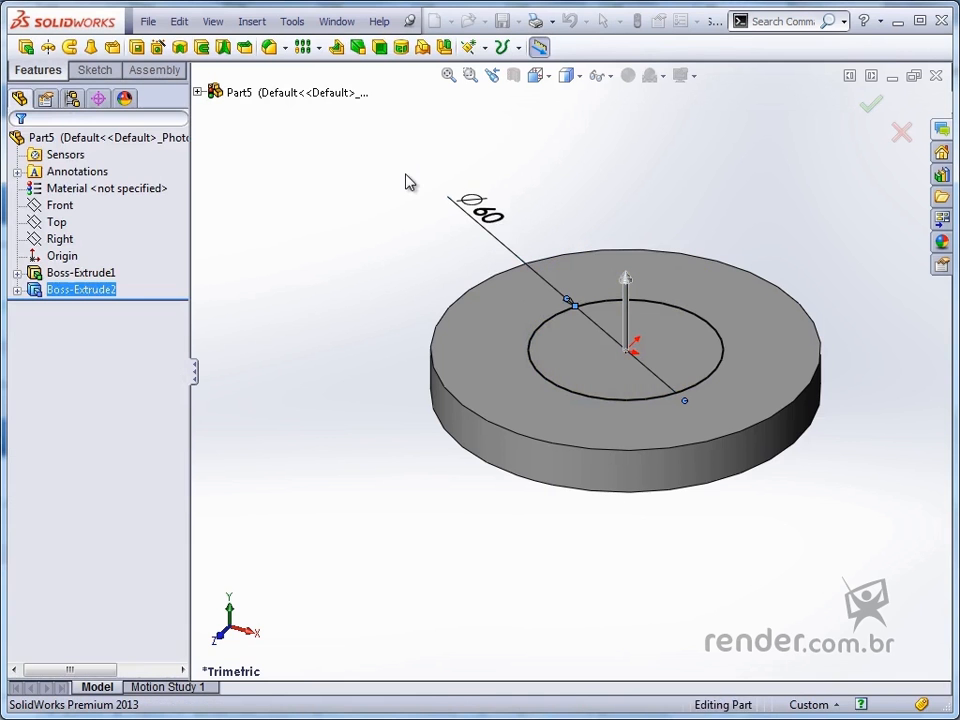
Step: Open a sketch on the upper face of the 60 mm disc and sketch a circle about 33 mm in diameter centred on the origin
left_click(608, 282)
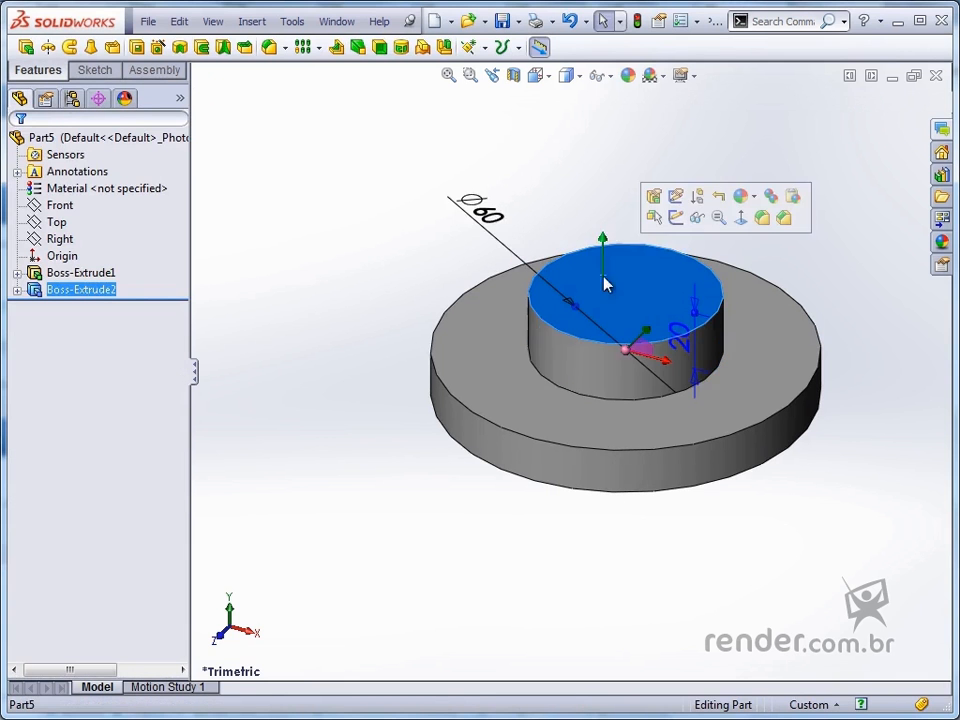
left_click(678, 218)
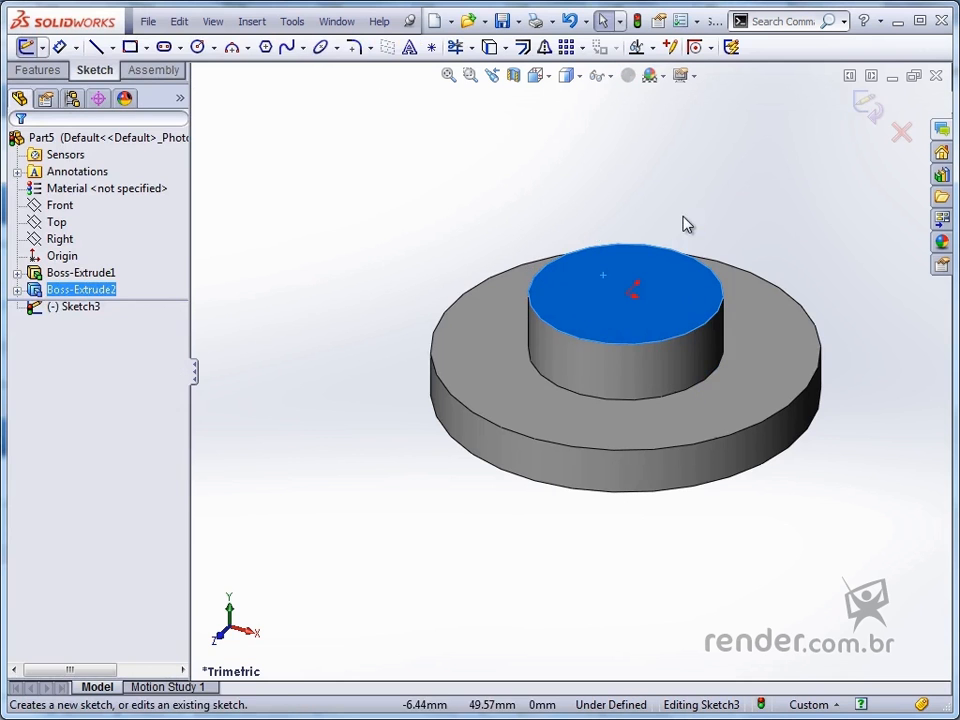
left_click(197, 48)
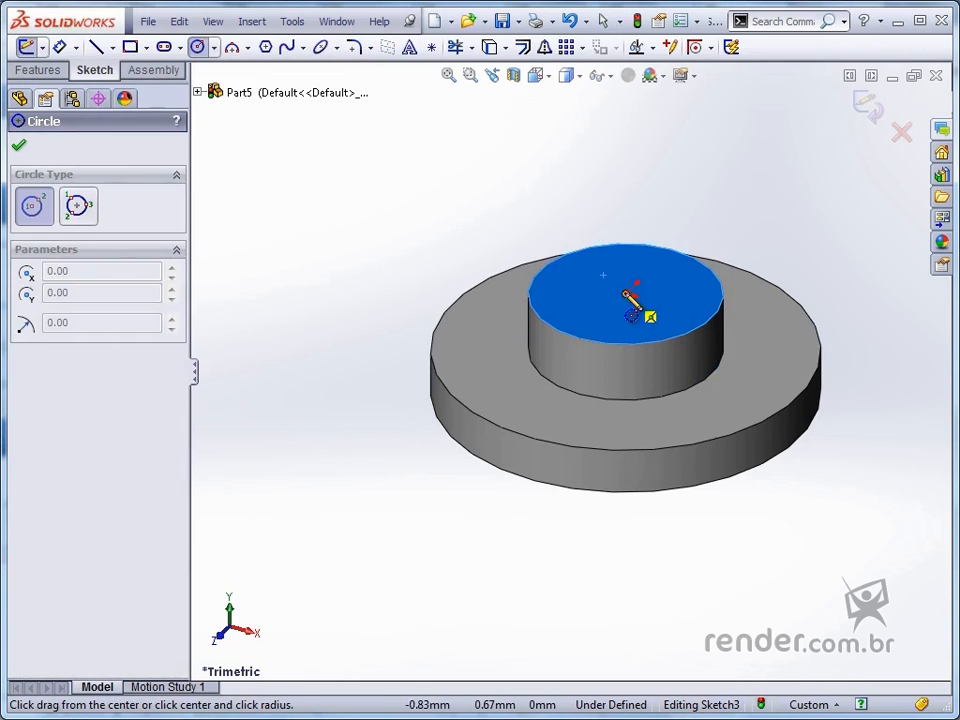
left_click_drag(625, 294, 577, 306)
Step: Dimension the circle on the 60 mm disc's upper face and set its diameter to 26 mm
left_click(58, 48)
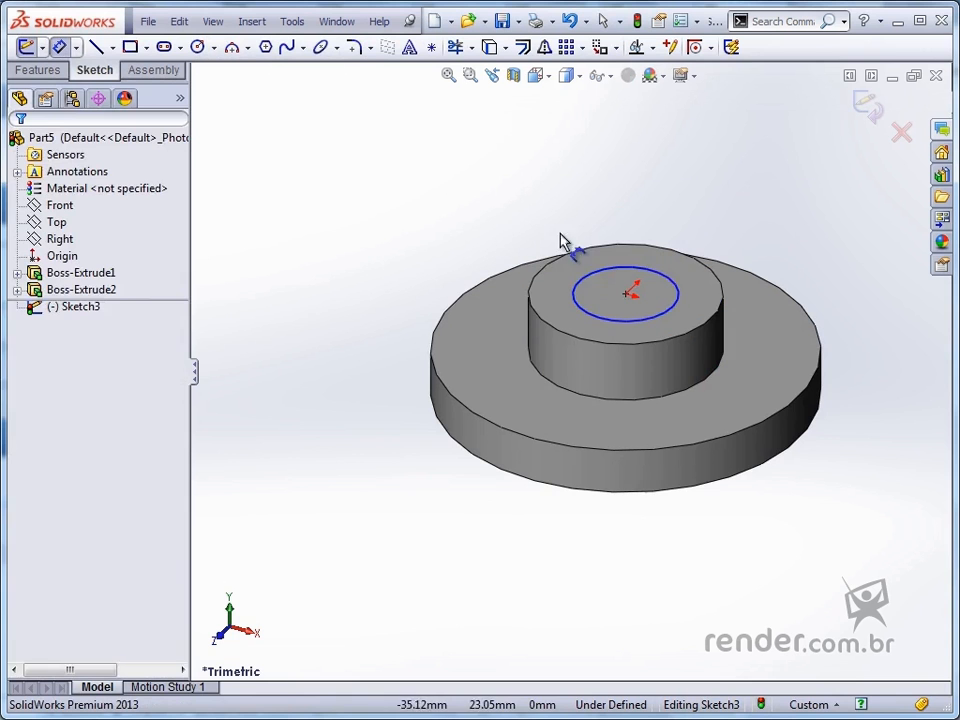
left_click(585, 279)
left_click(527, 200)
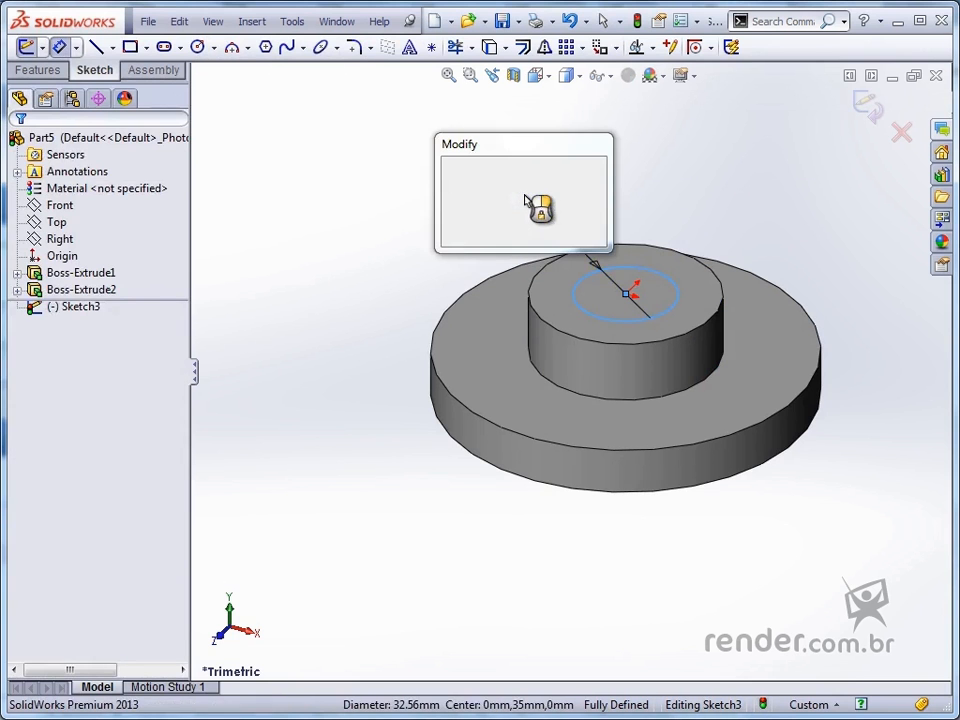
type("26")
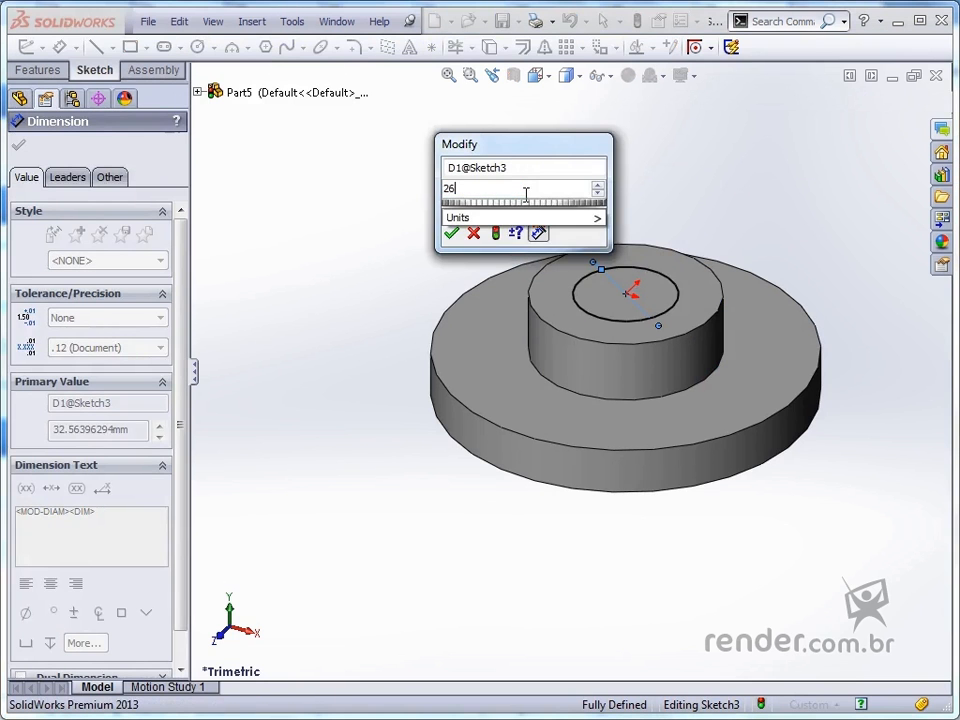
key("Return")
Step: Extrude the 26 mm circle upward as a blind boss 15 mm deep, merged with the part
left_click(40, 72)
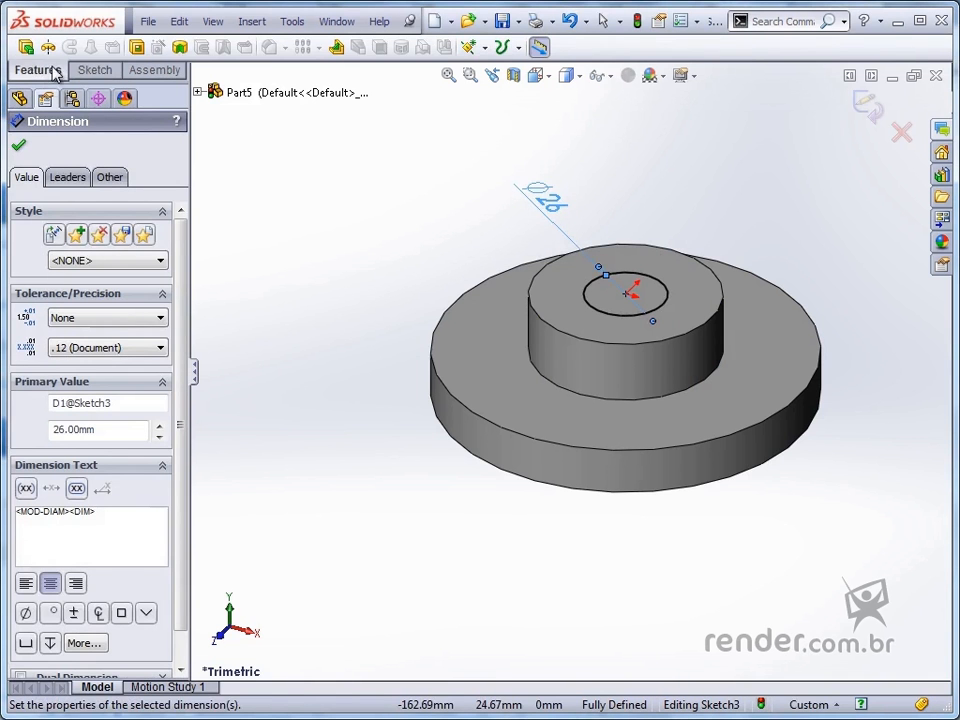
left_click(22, 42)
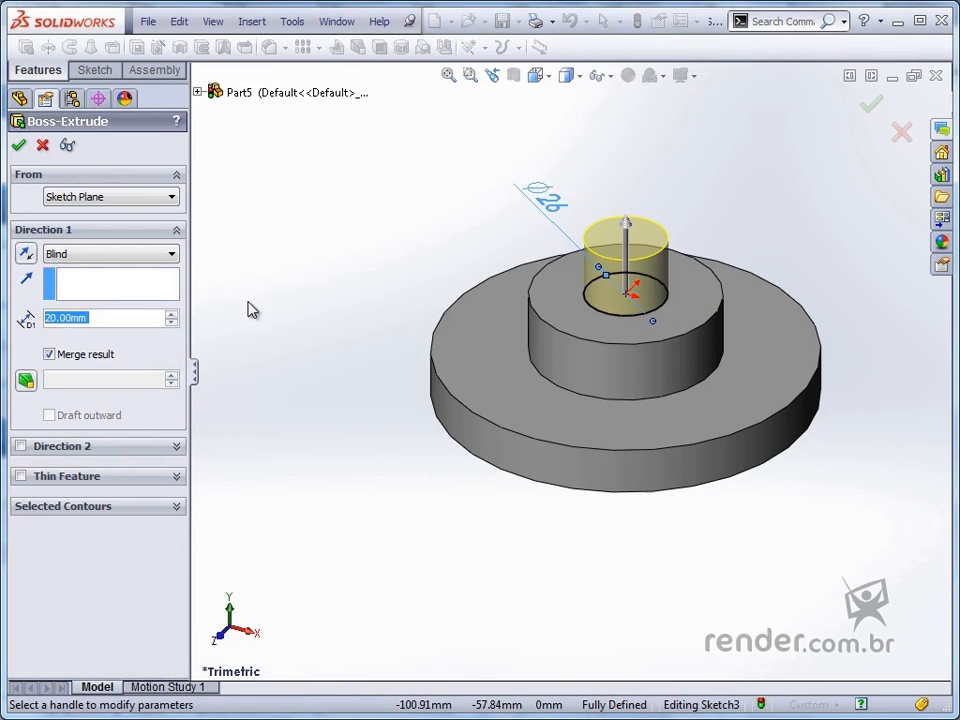
type("15")
key("Return")
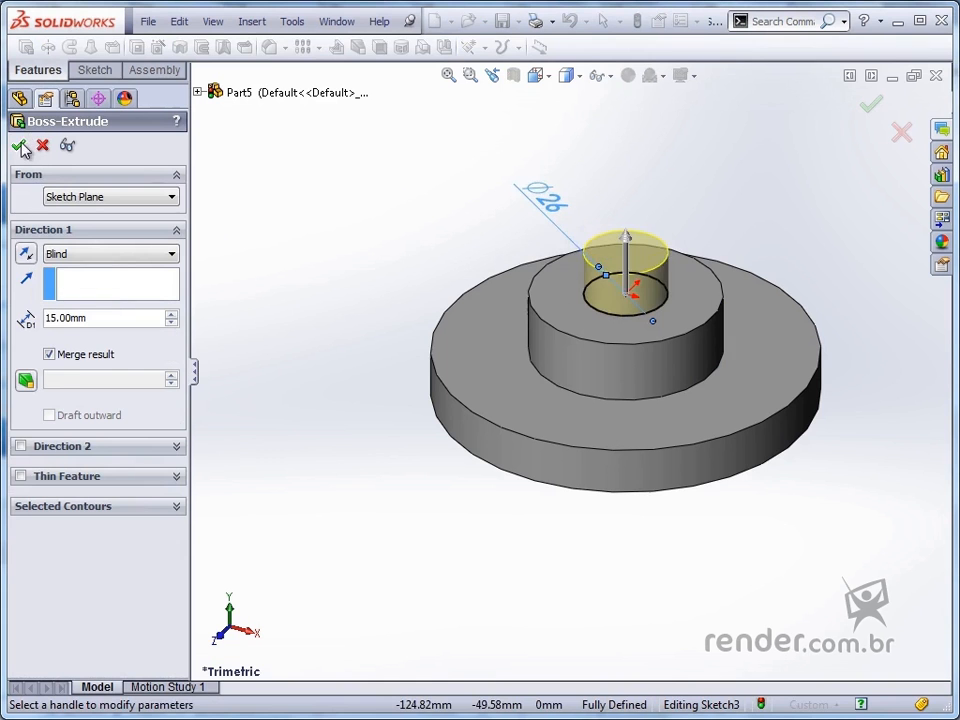
left_click(21, 146)
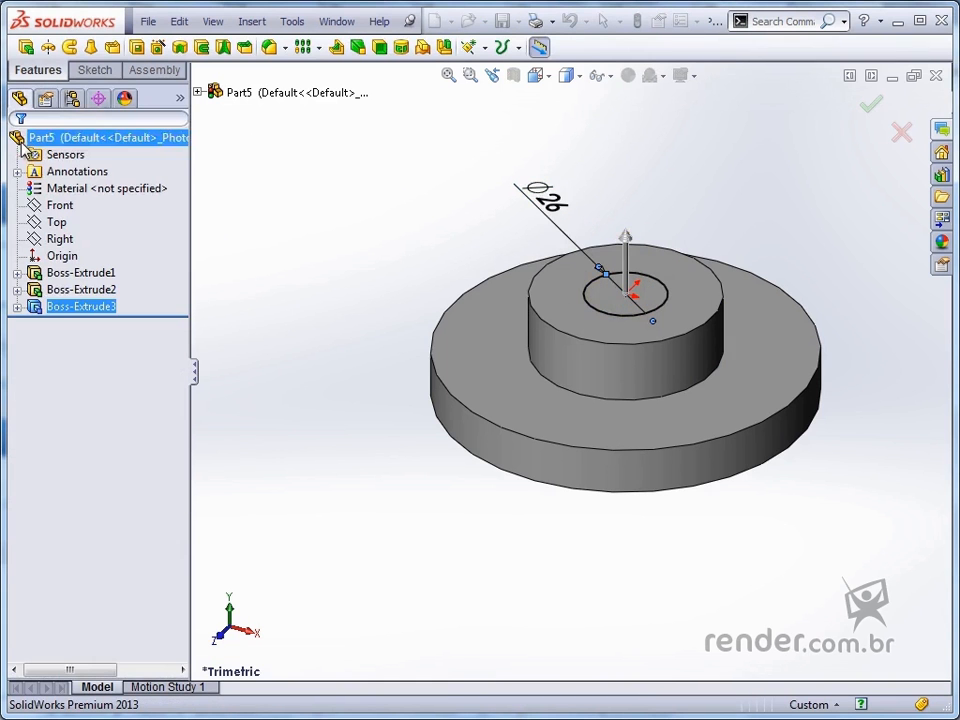
Step: Fillet five edges with a 1 mm radius: the upper and base edges of the two upper discs and the bottom disc's upper edge
left_click(270, 48)
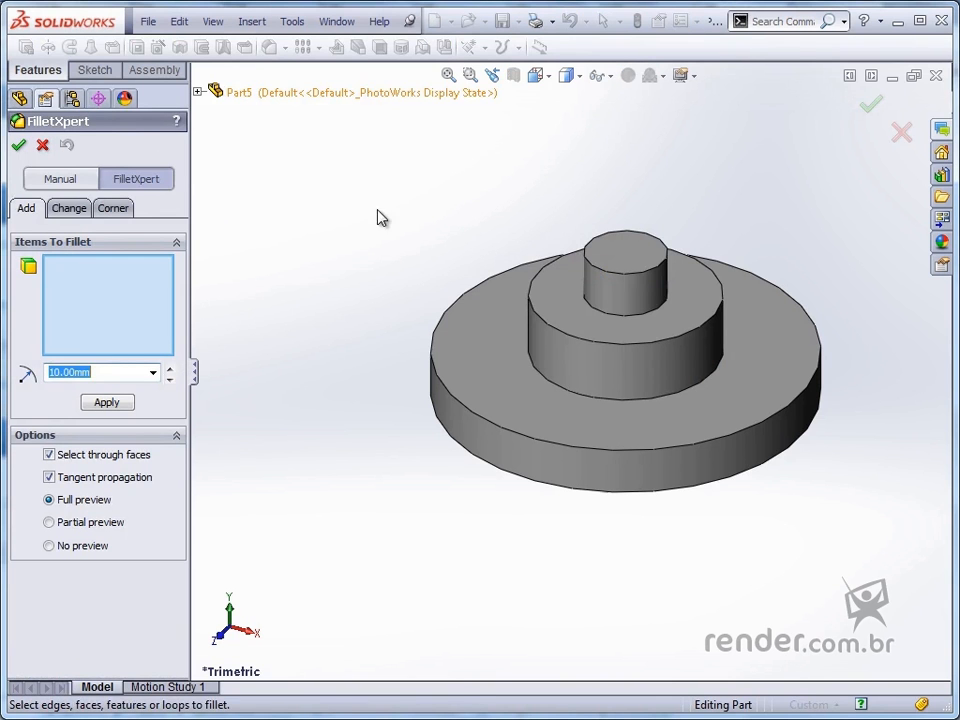
type("1")
left_click(589, 268)
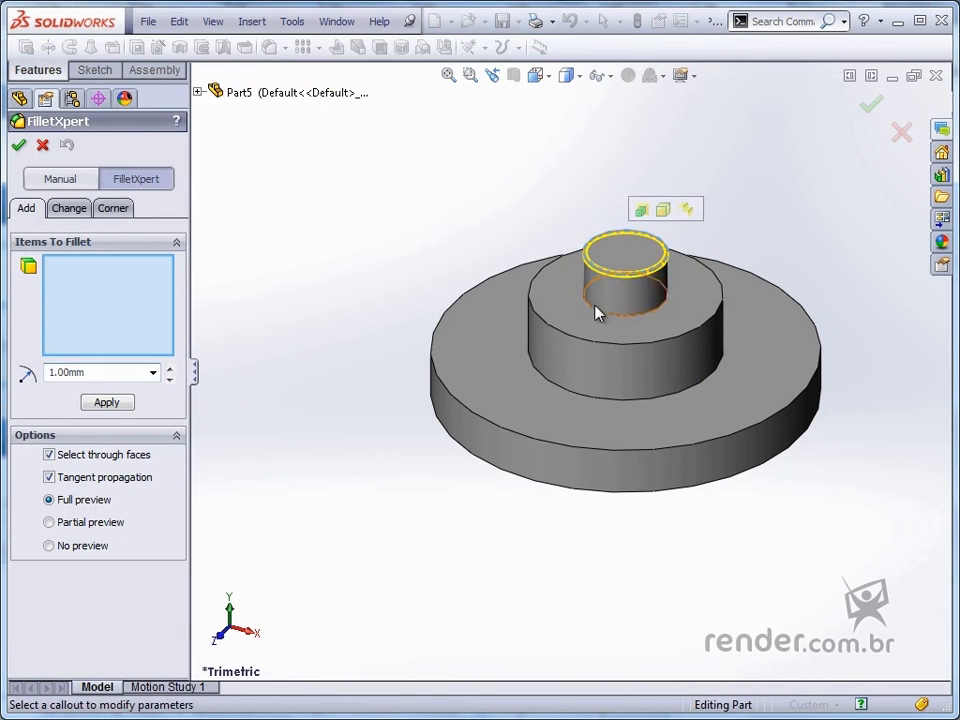
left_click(600, 318)
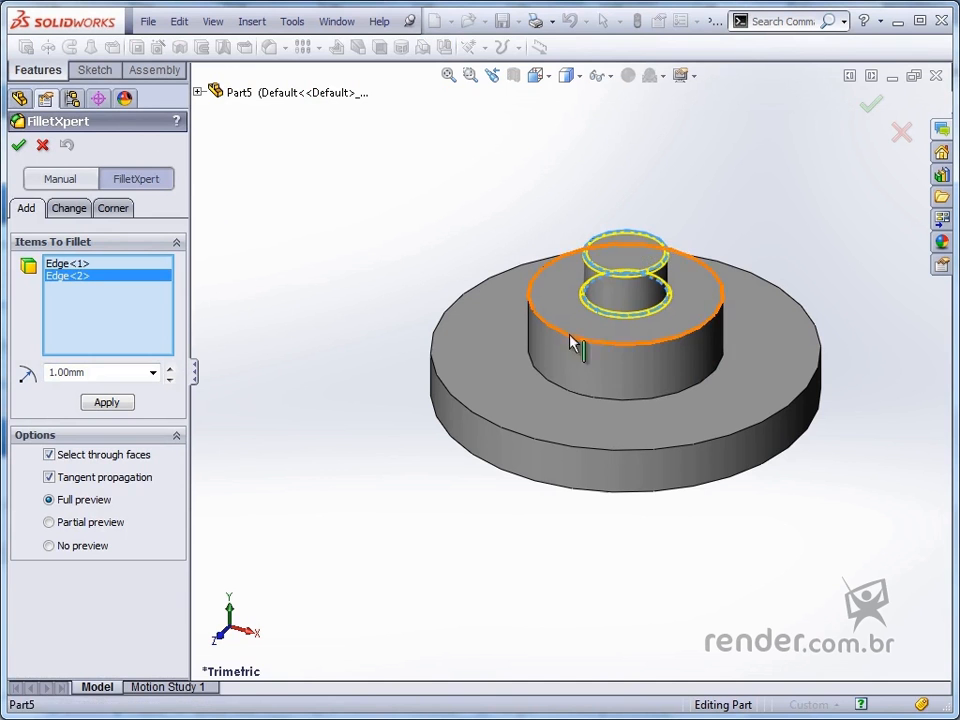
left_click(573, 342)
left_click(563, 392)
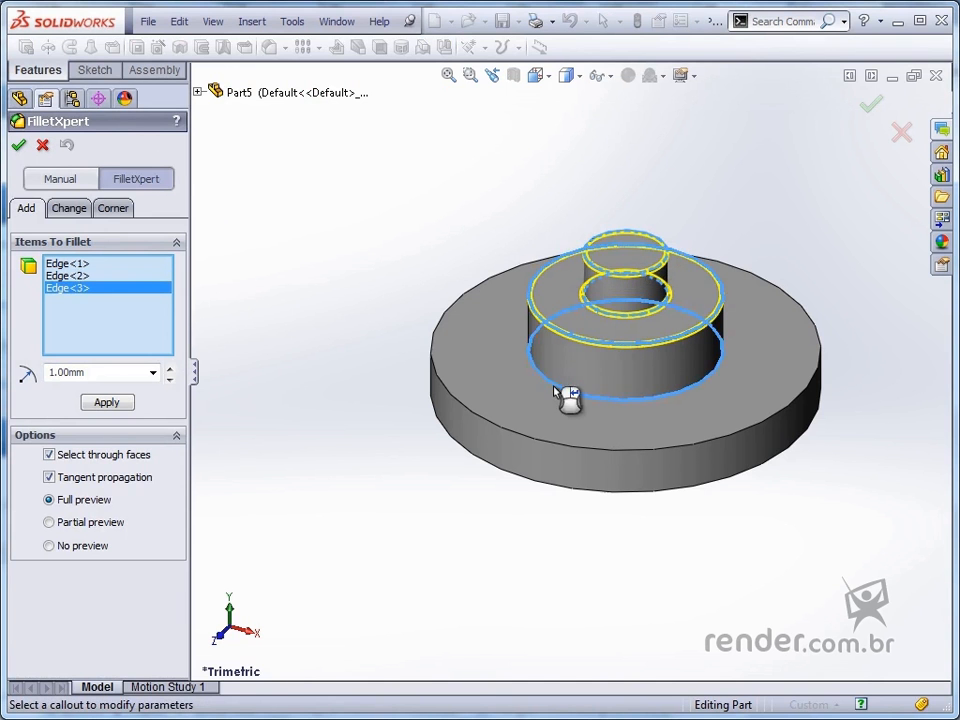
left_click(488, 430)
left_click(489, 422)
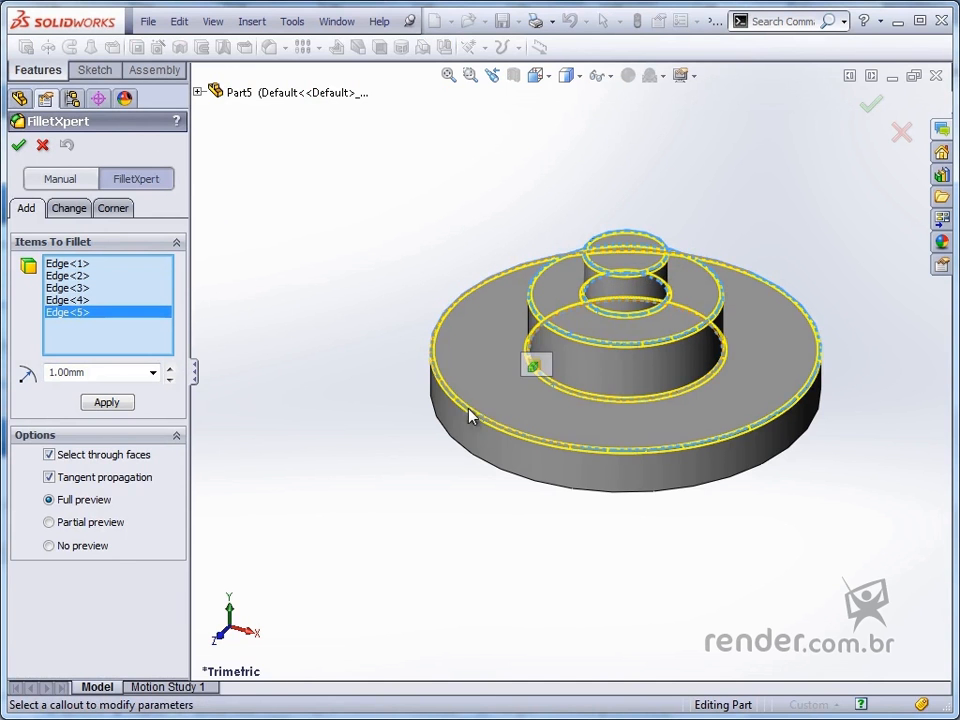
left_click(18, 148)
Step: Examine the finished part's Feature Statistics for the rebuild time of each feature, and close the report
key("ctrl+7")
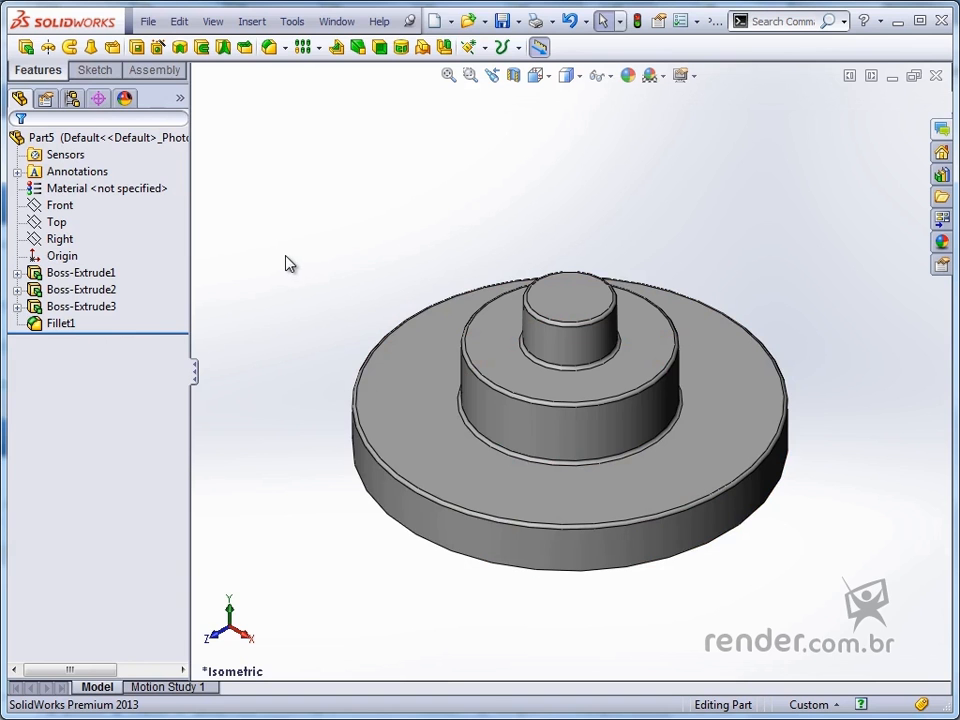
left_click(293, 21)
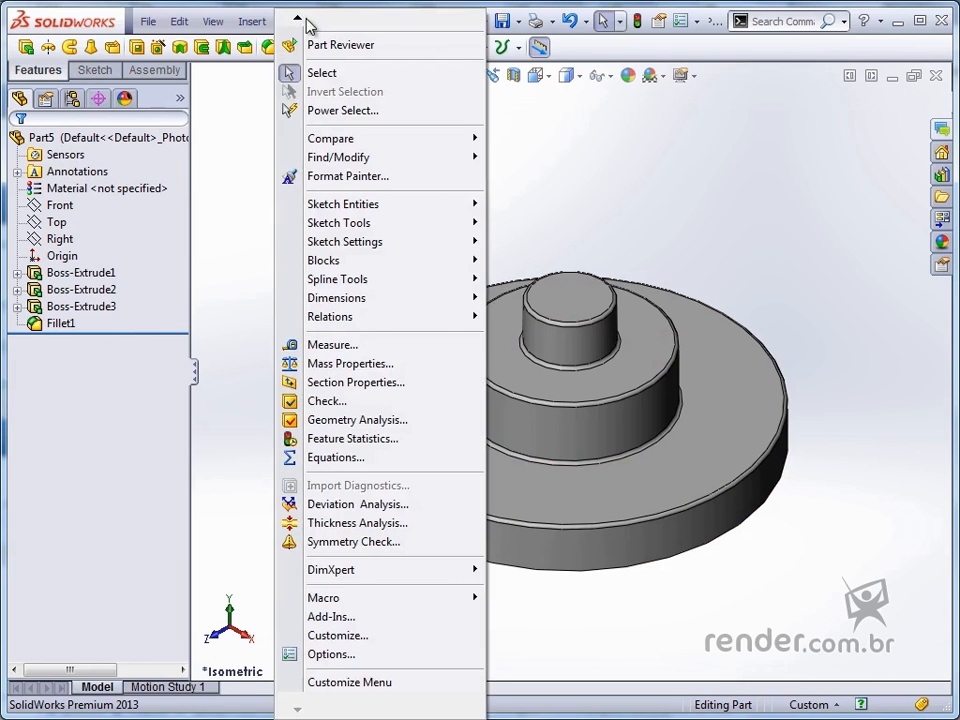
left_click(347, 446)
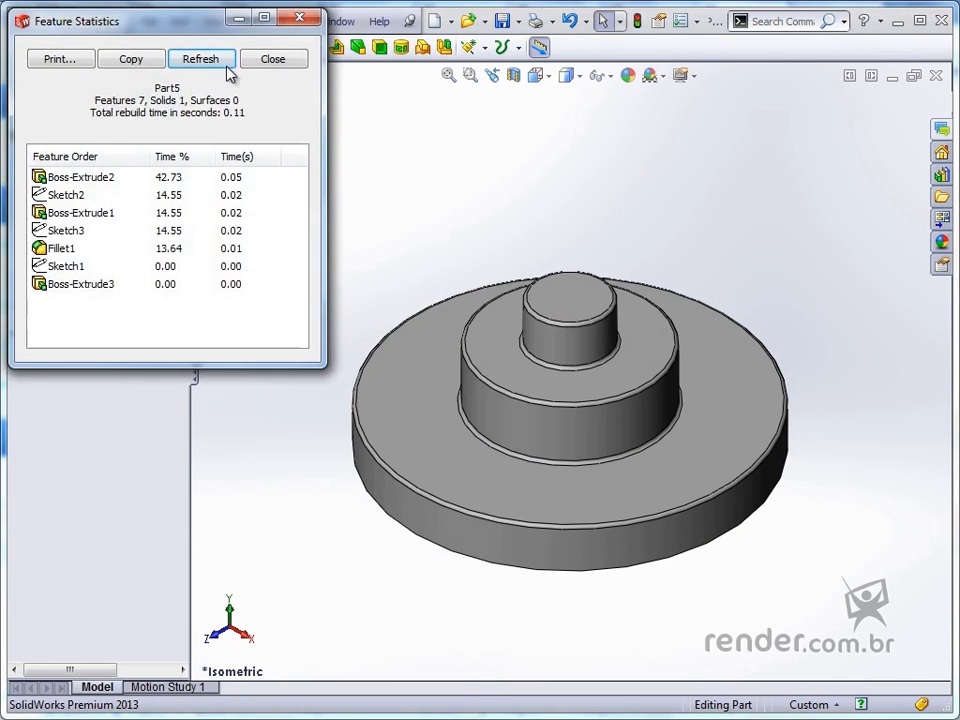
left_click_drag(186, 33, 317, 97)
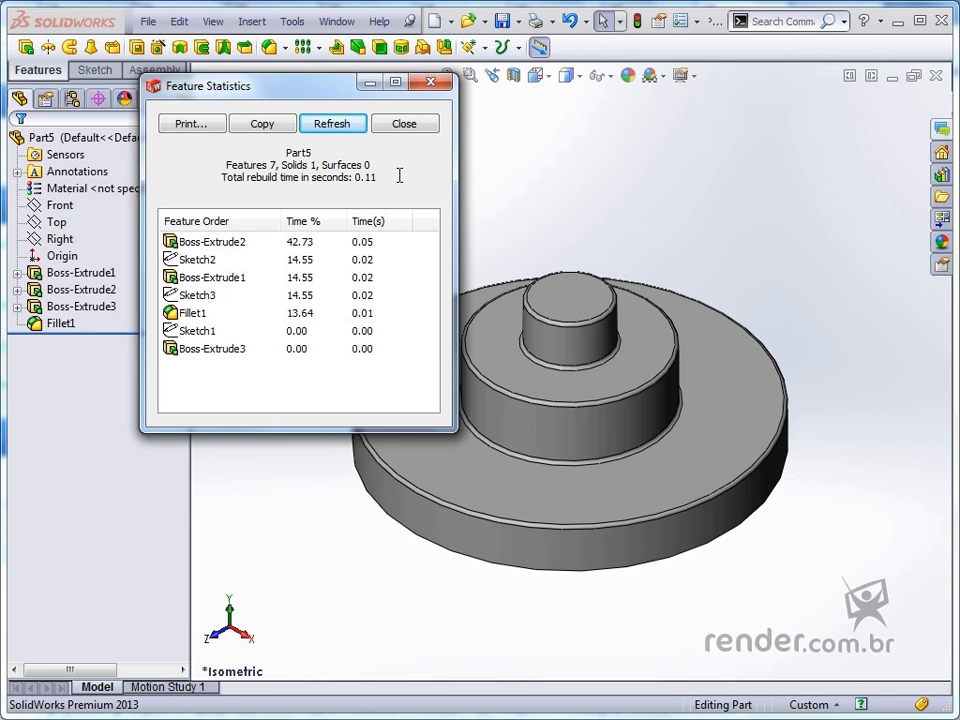
left_click(432, 83)
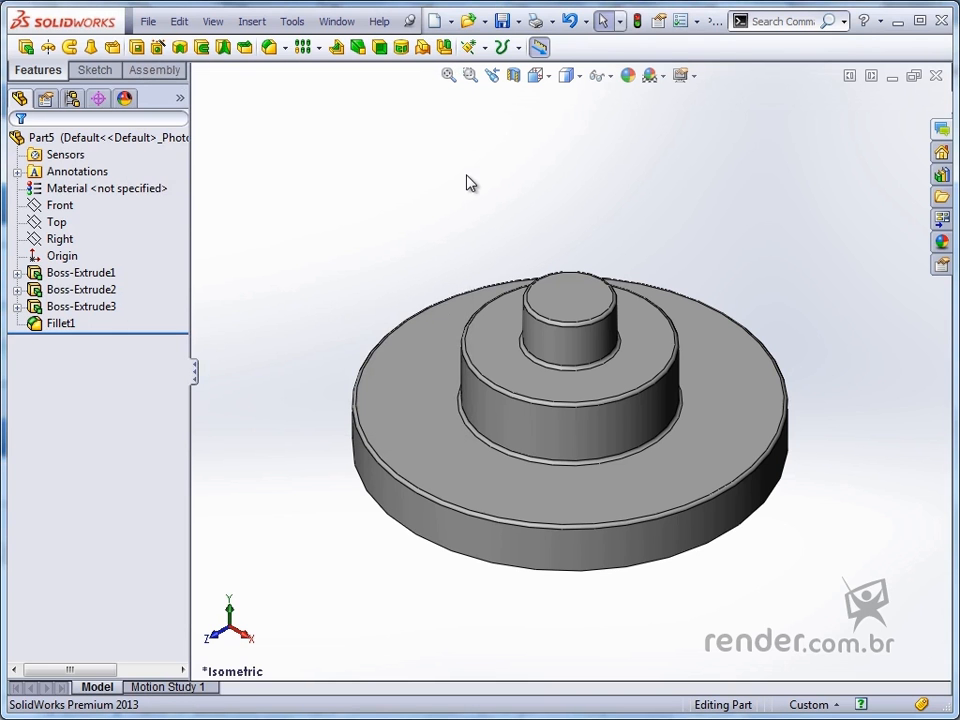